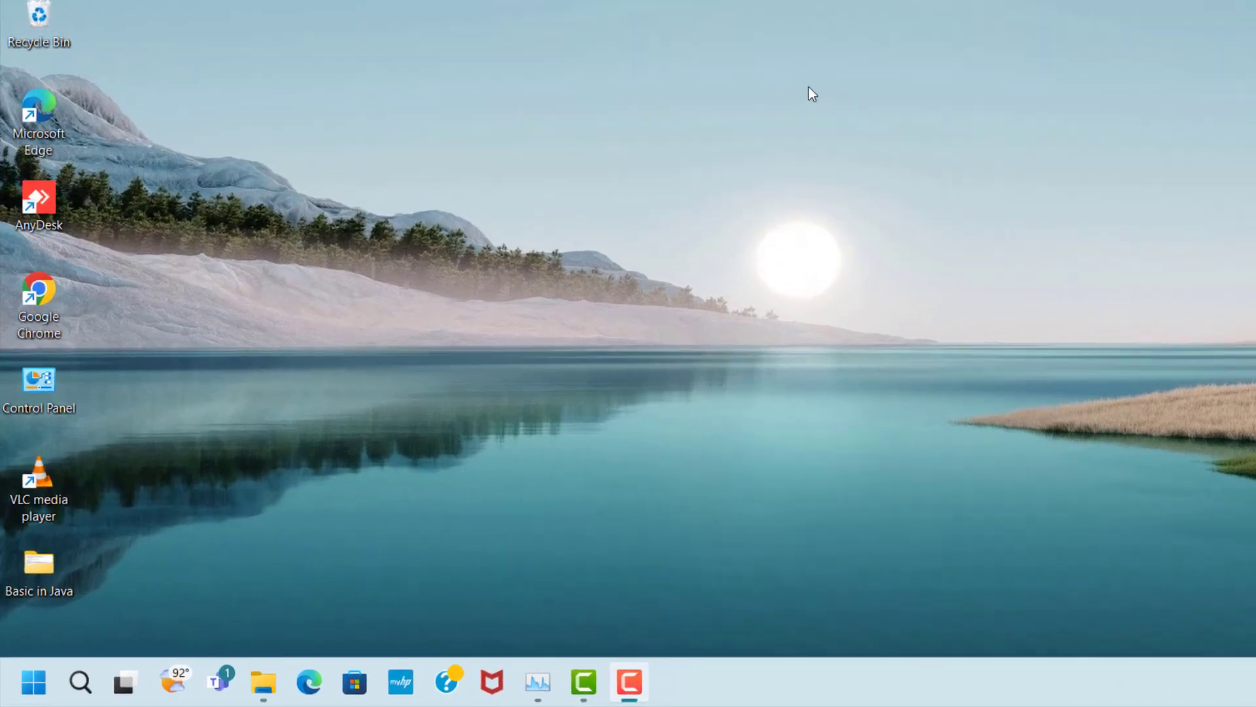
Open the roaming application data folder by running %appdata% from the Run dialog.
{"action": "key", "text": "super+r"}
{"action": "type", "text": "%"}
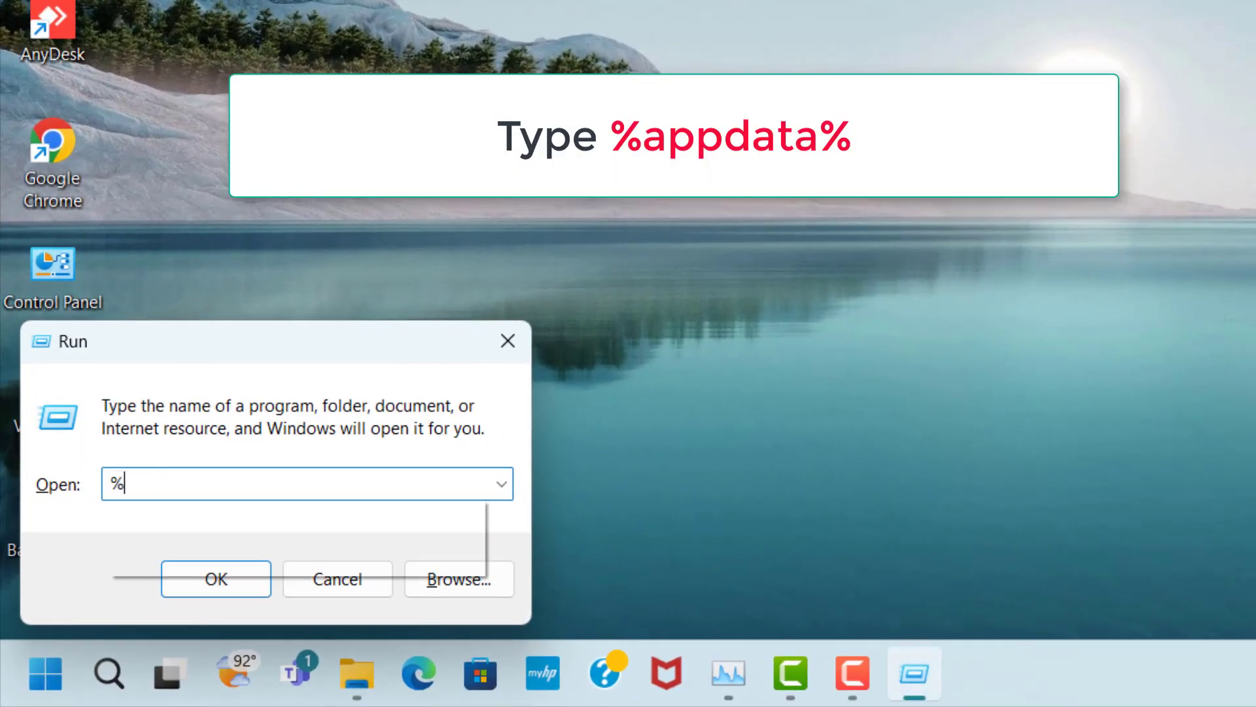
{"action": "type", "text": "appda"}
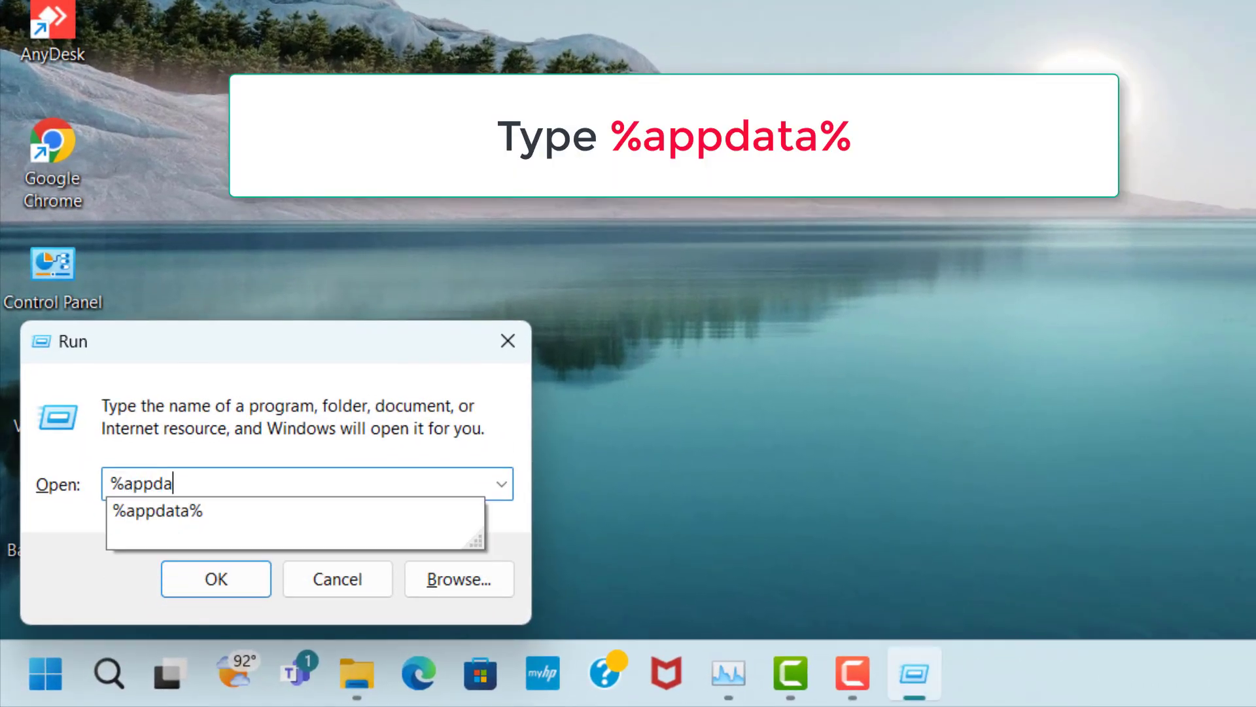
{"action": "type", "text": "ta%"}
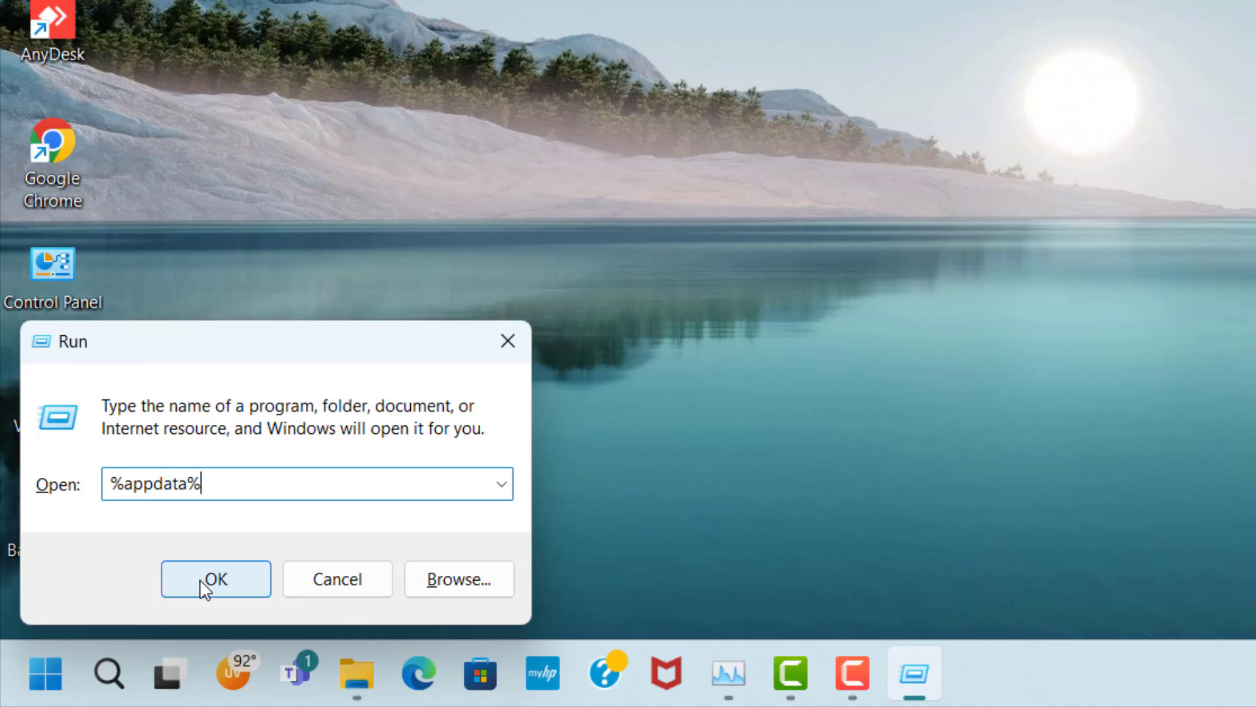
{"action": "left_click", "coordinate": [233, 580]}
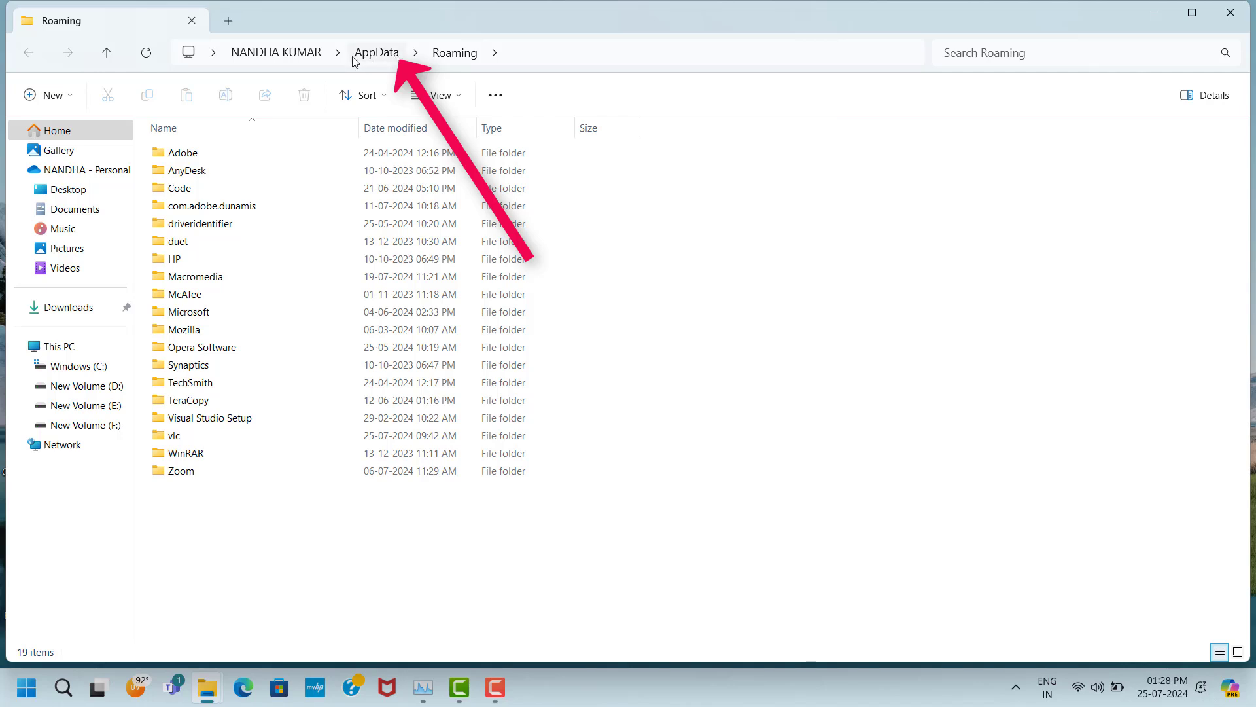
Go up to the AppData folder and open the Temp folder inside Local.
{"action": "left_click", "coordinate": [386, 52]}
{"action": "left_click", "coordinate": [168, 159]}
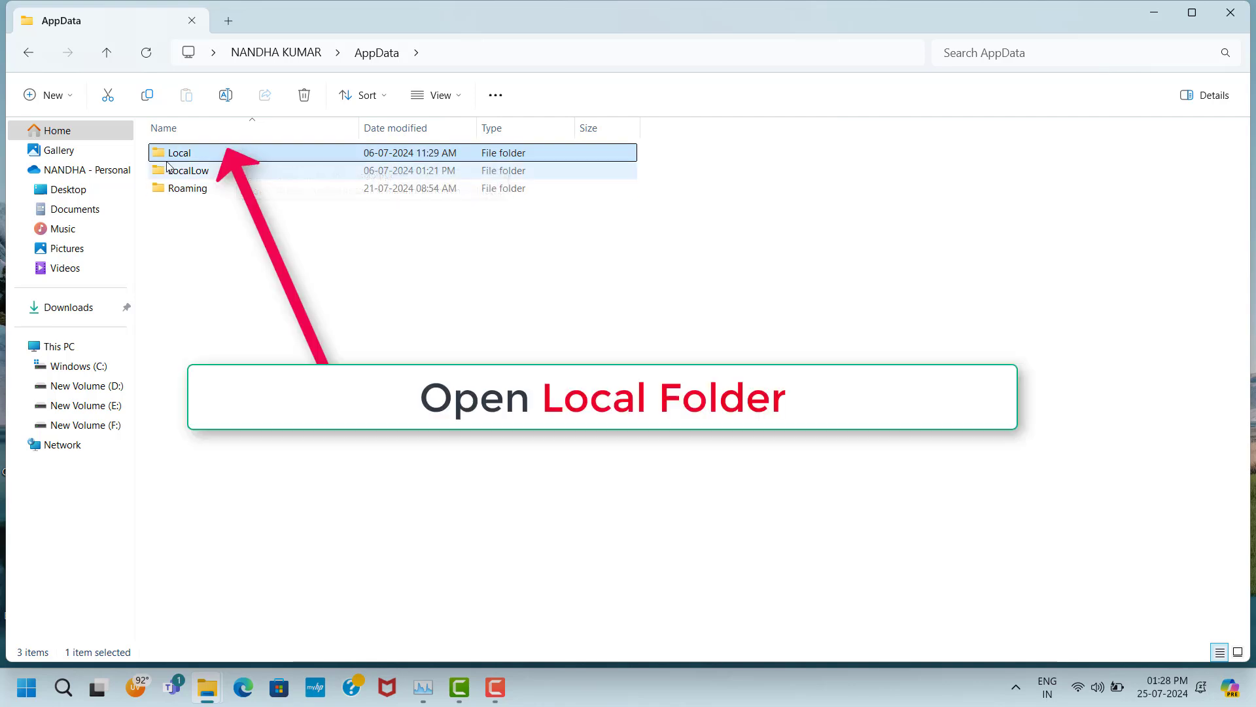
{"action": "double_click", "coordinate": [236, 153]}
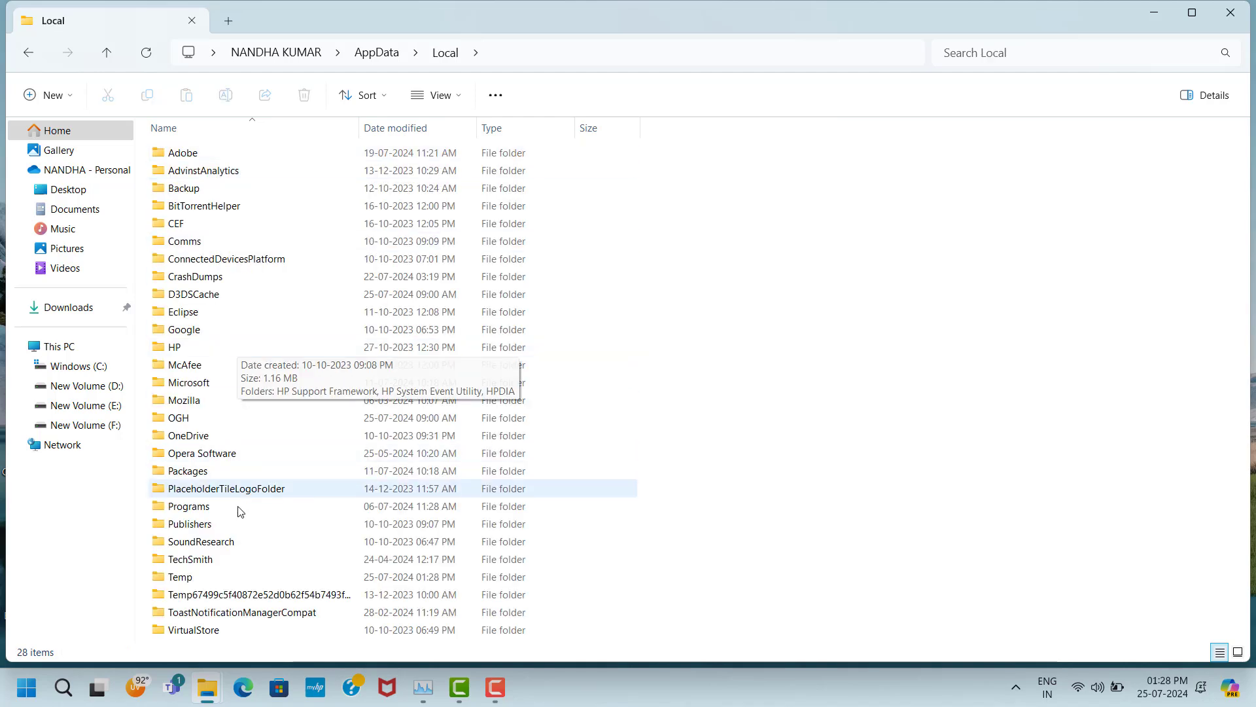
{"action": "left_click", "coordinate": [161, 580]}
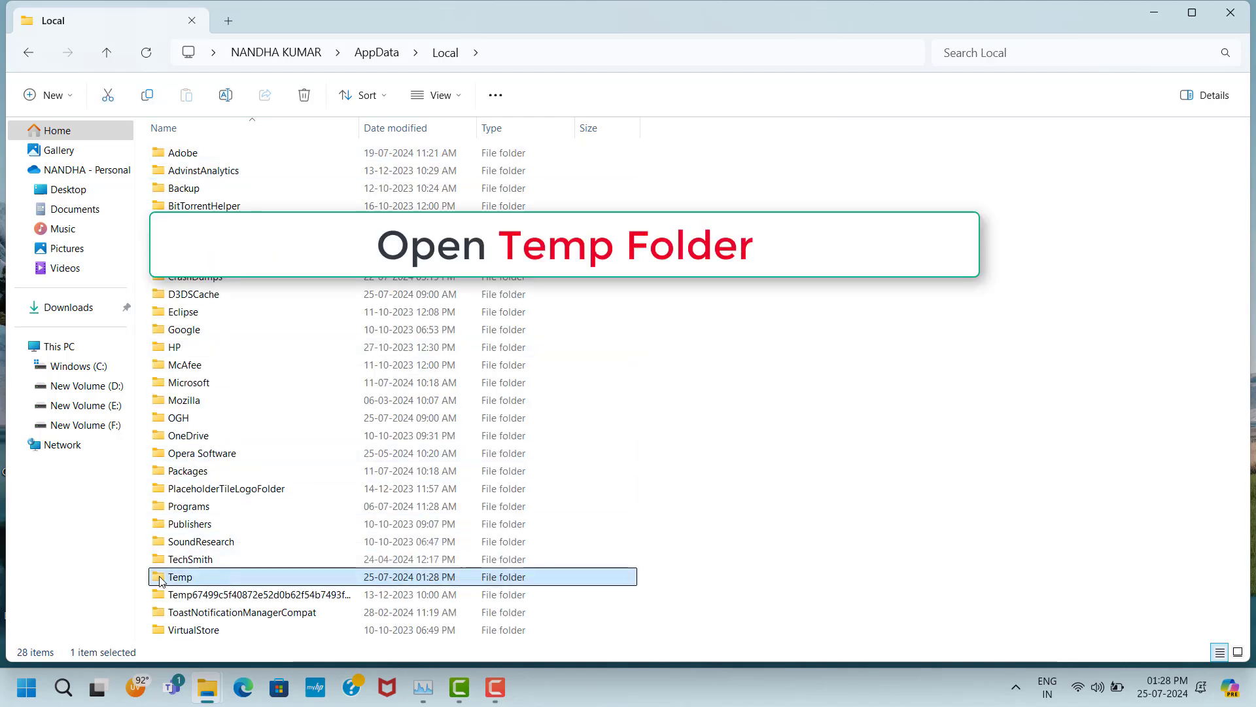
{"action": "double_click", "coordinate": [244, 576]}
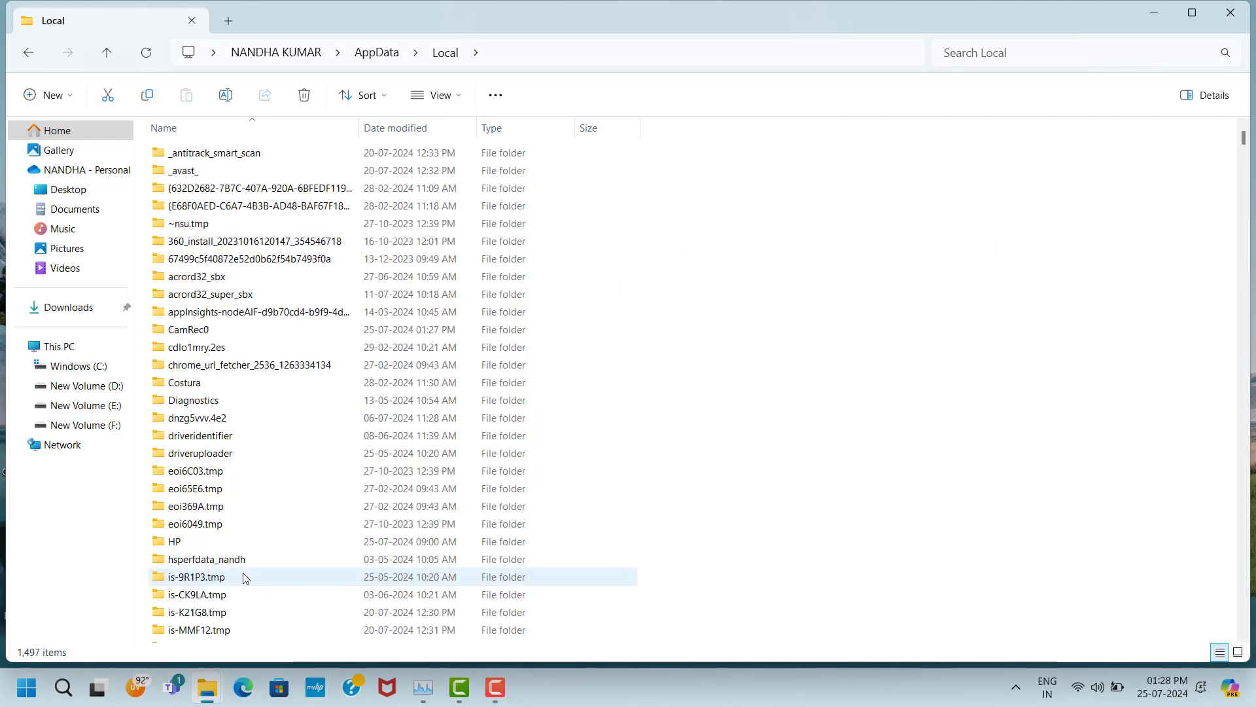
Select all items in the AppData Local Temp folder and delete them.
{"action": "left_click", "coordinate": [272, 154]}
{"action": "key", "text": "ctrl+a"}
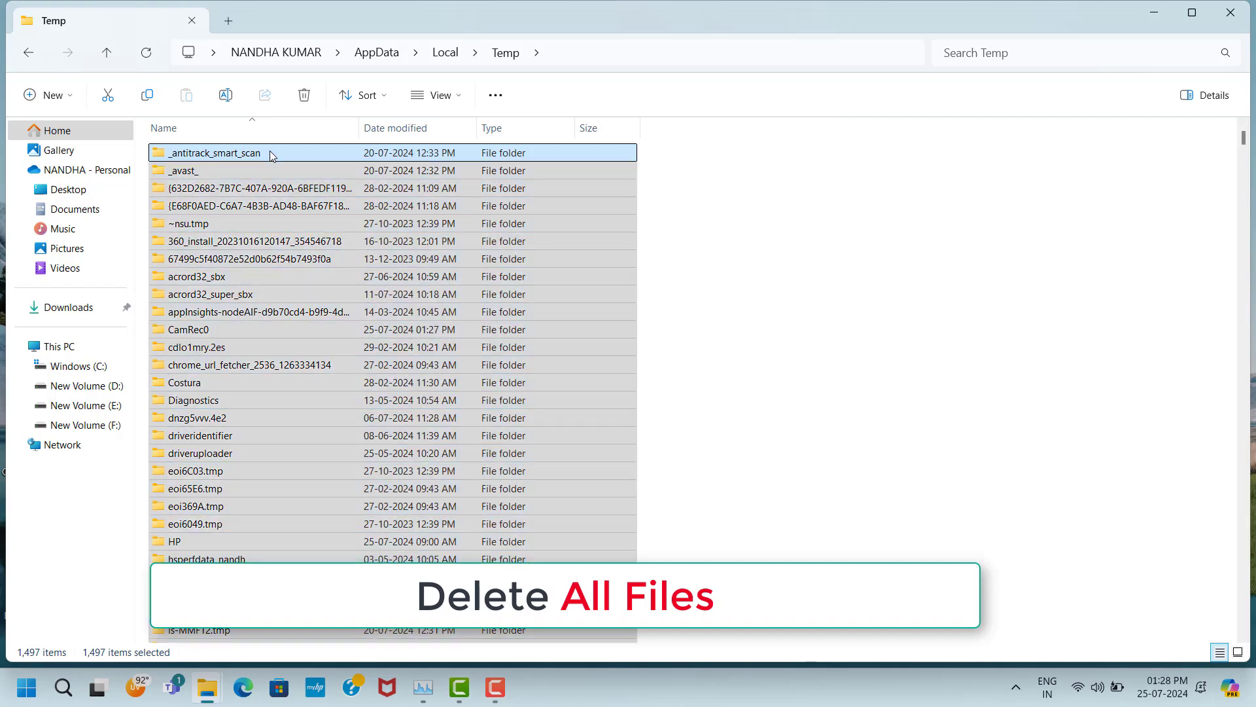
{"action": "right_click", "coordinate": [270, 153]}
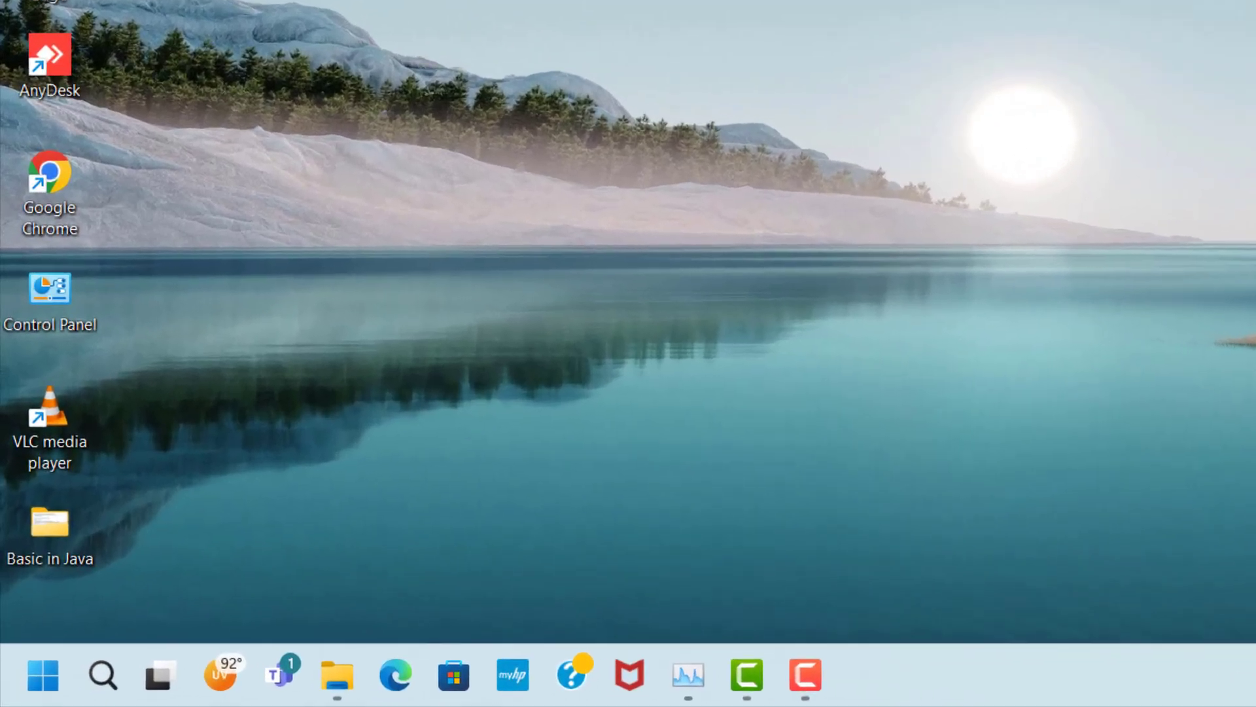
Open the Windows Temp folder by running temp from the Run dialog.
{"action": "key", "text": "super+r"}
{"action": "type", "text": "temp"}
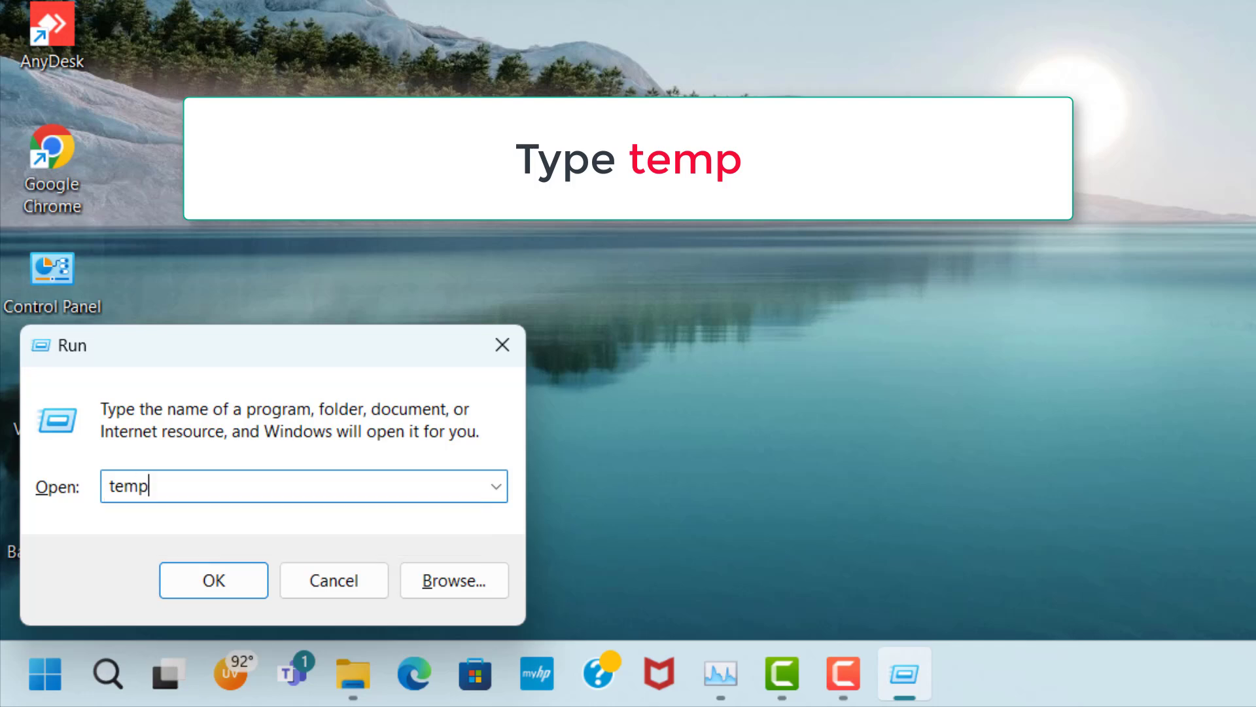
{"action": "left_click", "coordinate": [248, 586]}
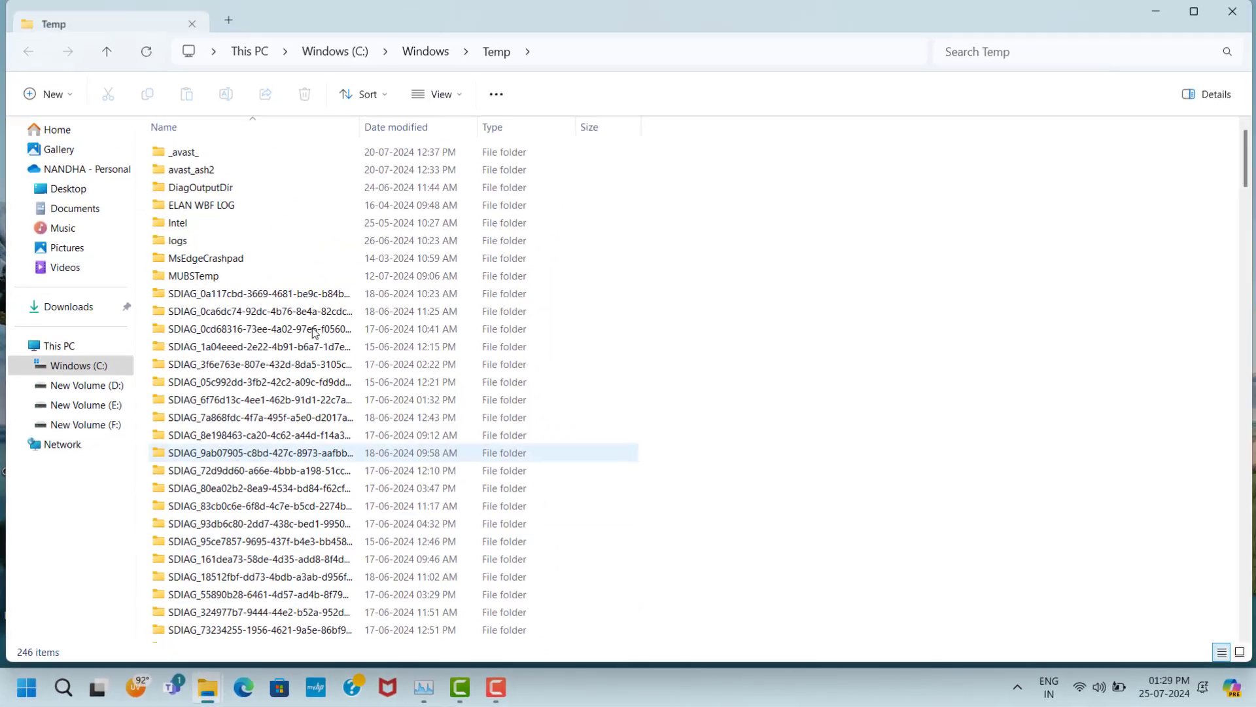
Select all items in the Windows Temp folder and delete them.
{"action": "left_click", "coordinate": [348, 150]}
{"action": "key", "text": "ctrl+a"}
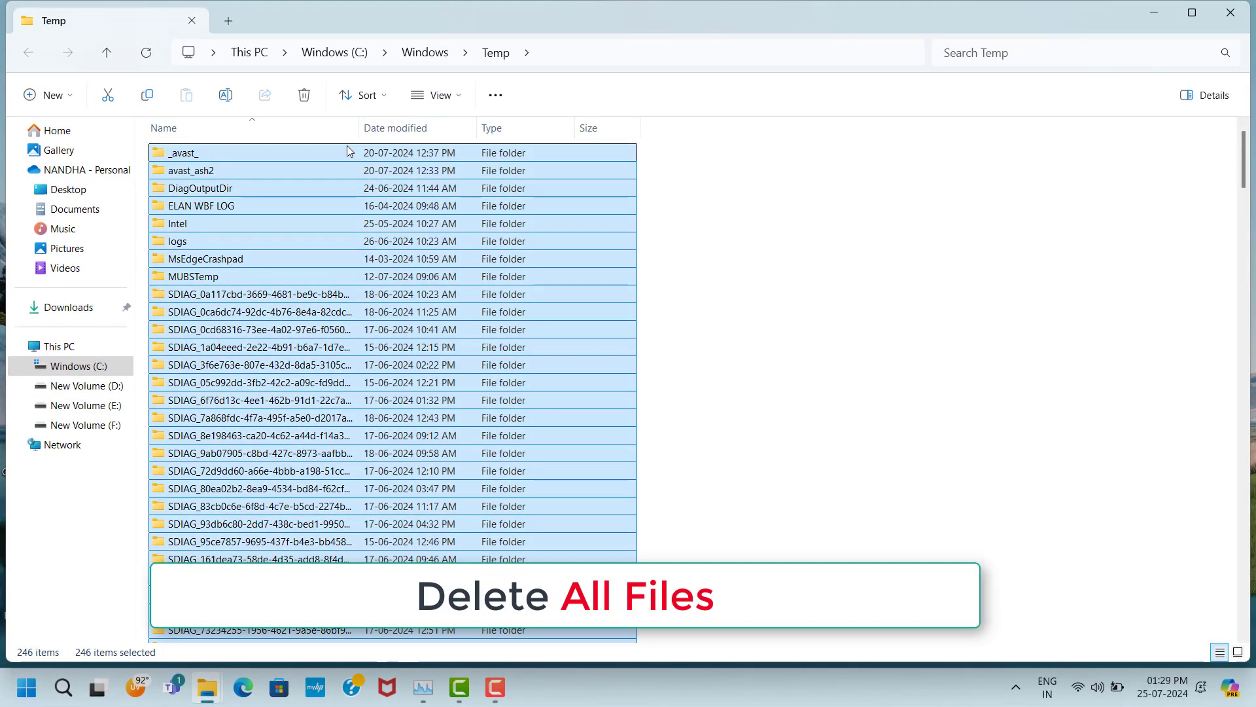
{"action": "right_click", "coordinate": [347, 149]}
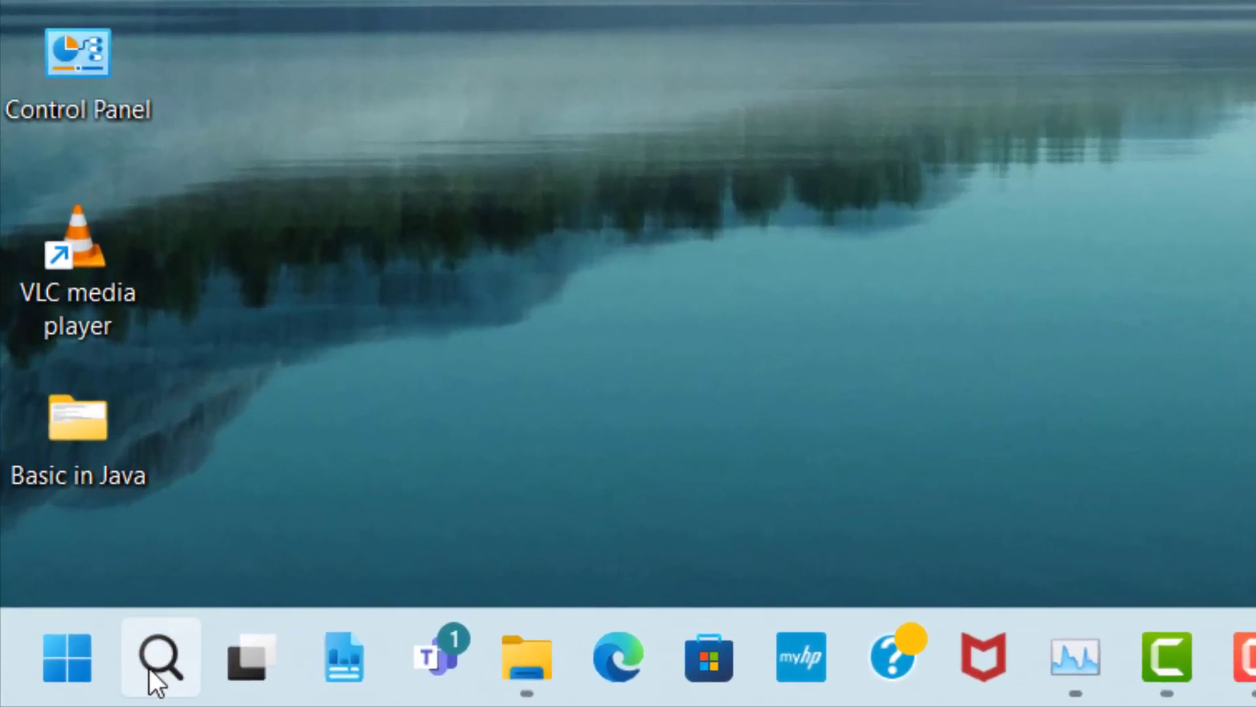
Search Windows for "check for updates", open the Windows Update settings and start an update check.
{"action": "left_click", "coordinate": [154, 681]}
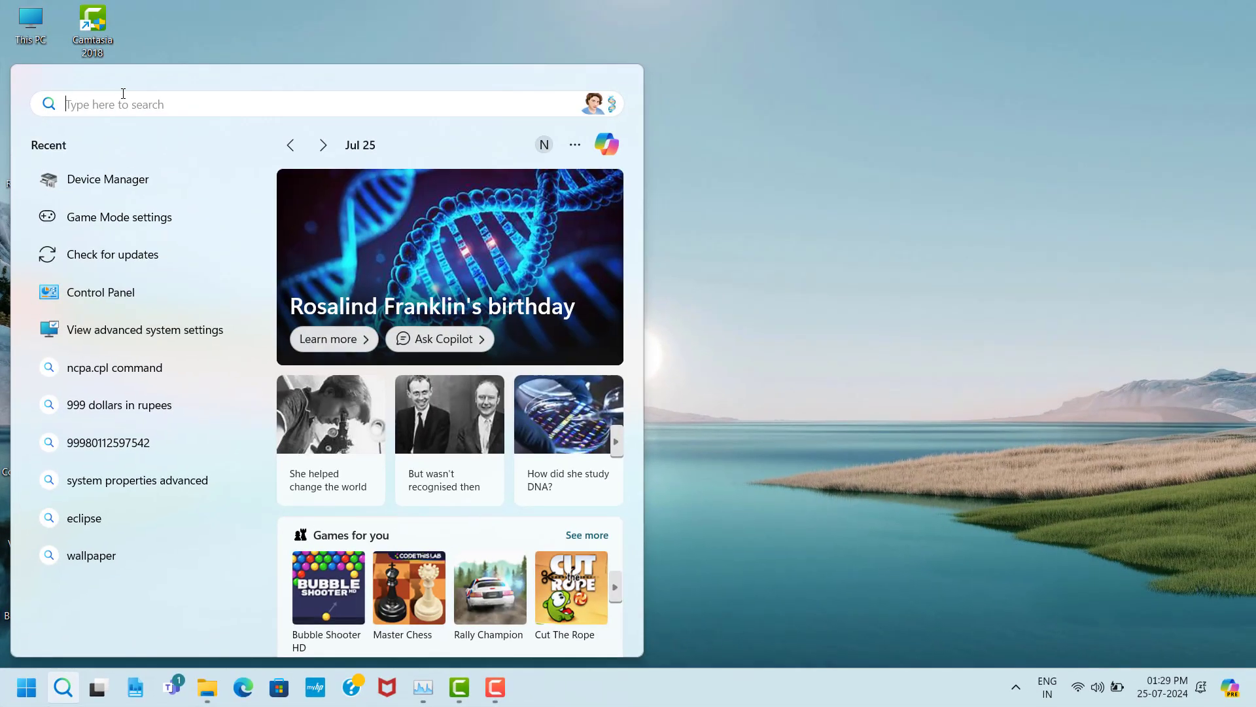
{"action": "type", "text": "che"}
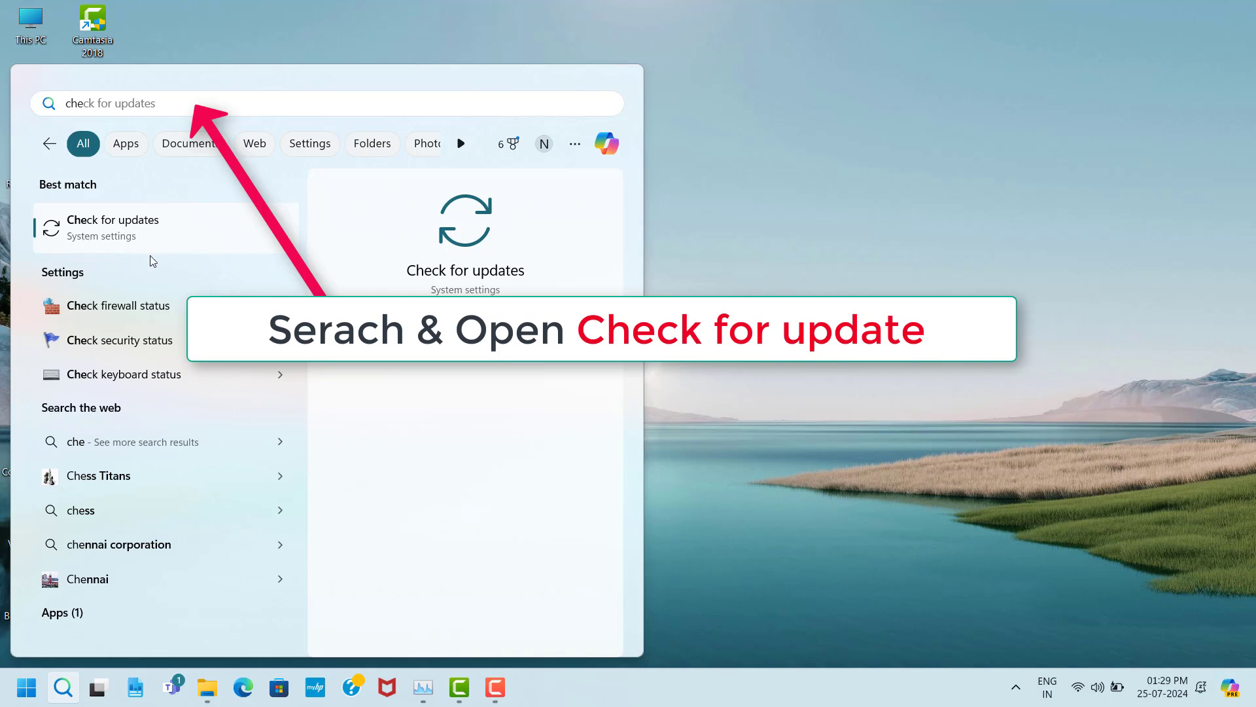
{"action": "left_click", "coordinate": [185, 235]}
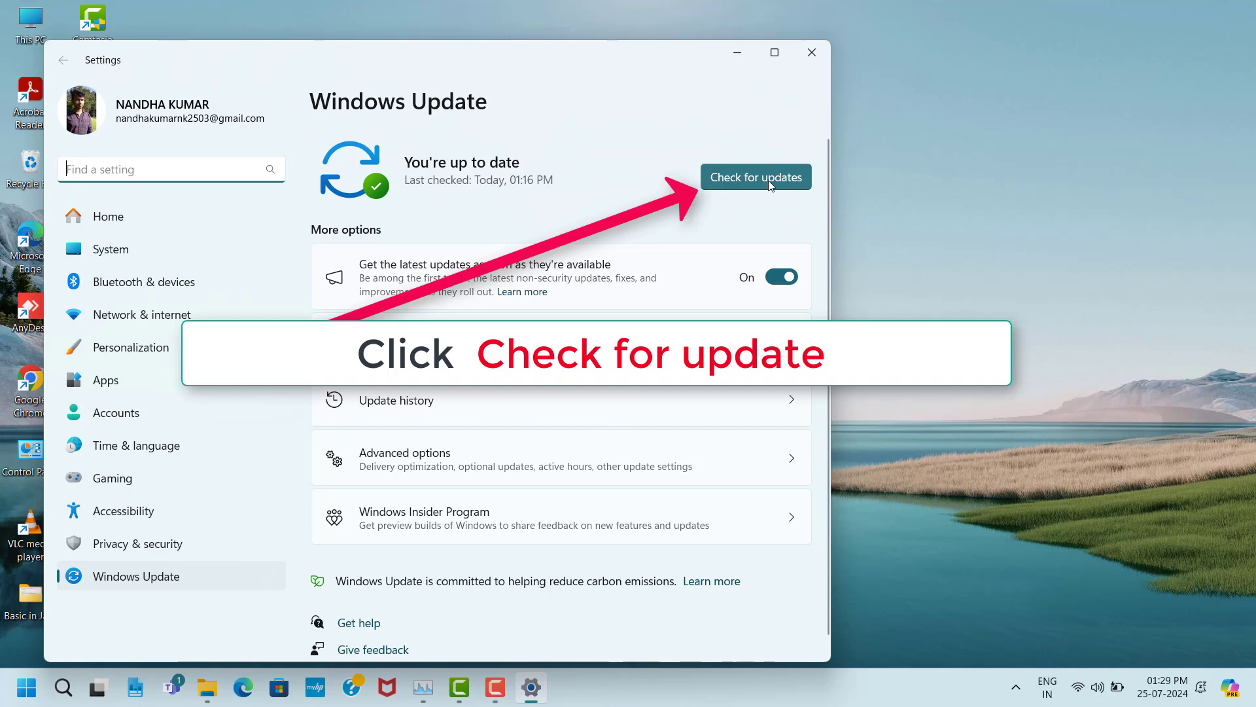
{"action": "left_click", "coordinate": [770, 181]}
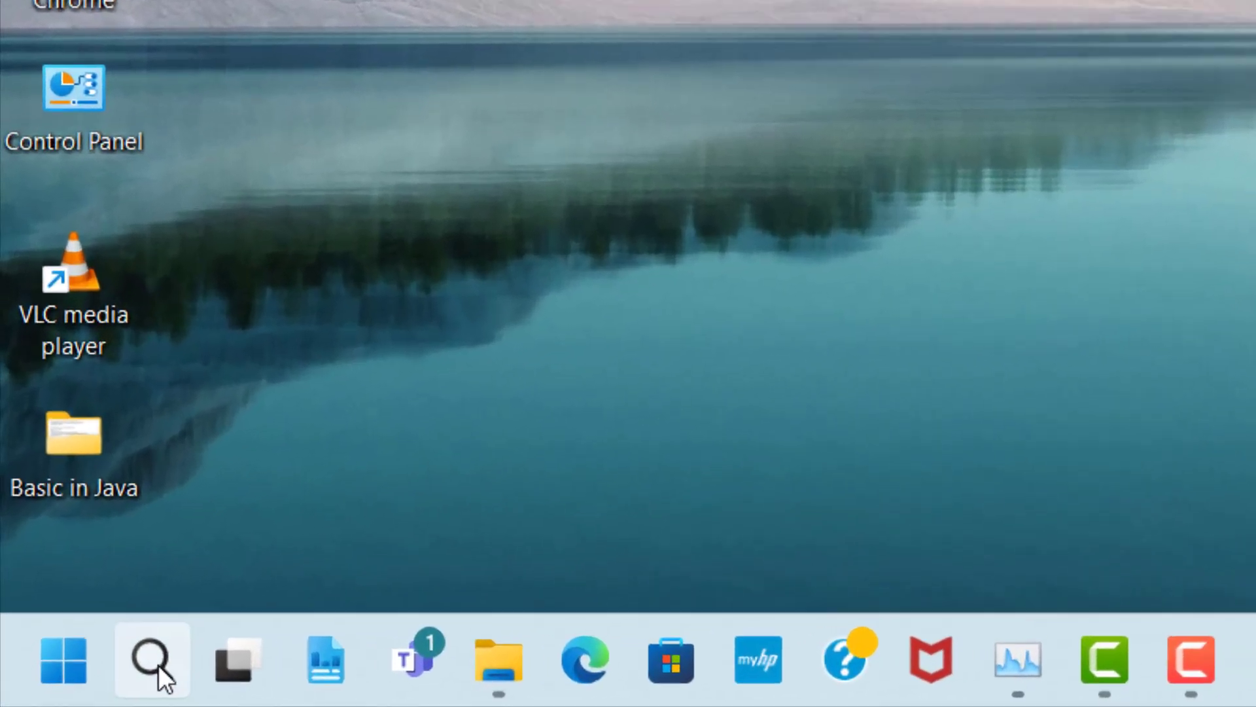
Search Windows for "game mode", open the Game Mode settings and turn Game Mode on.
{"action": "left_click", "coordinate": [157, 666]}
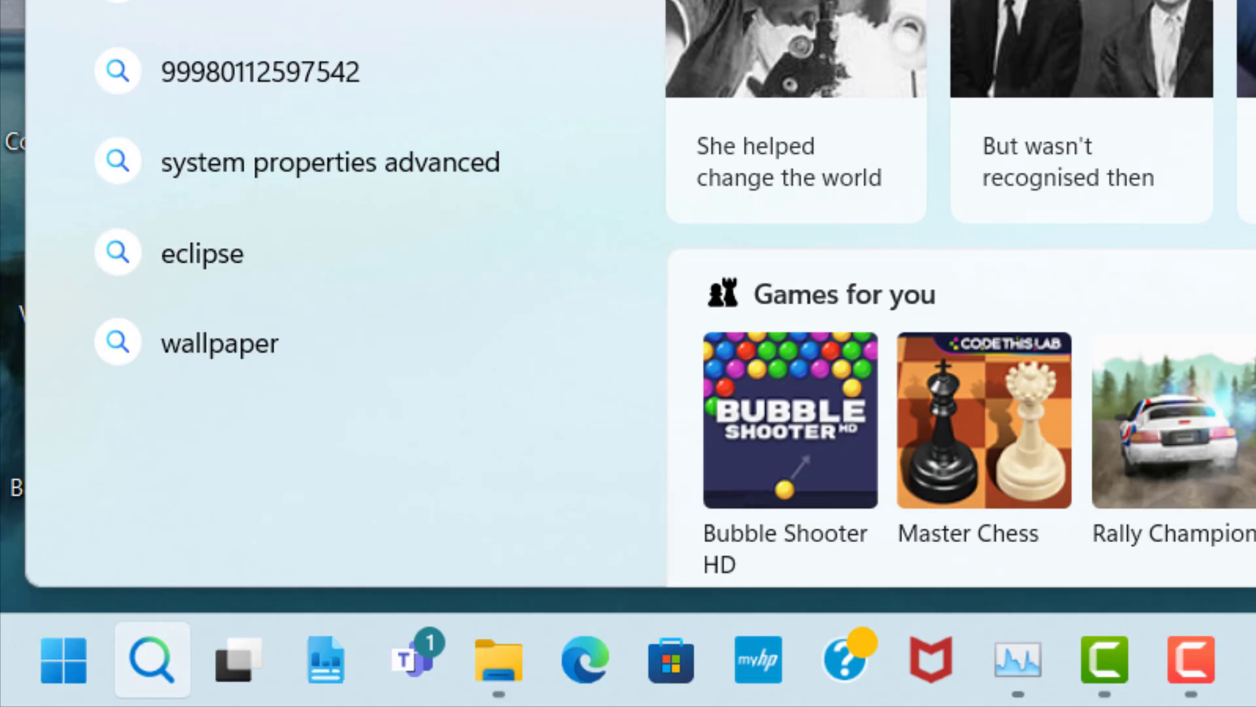
{"action": "type", "text": "ga"}
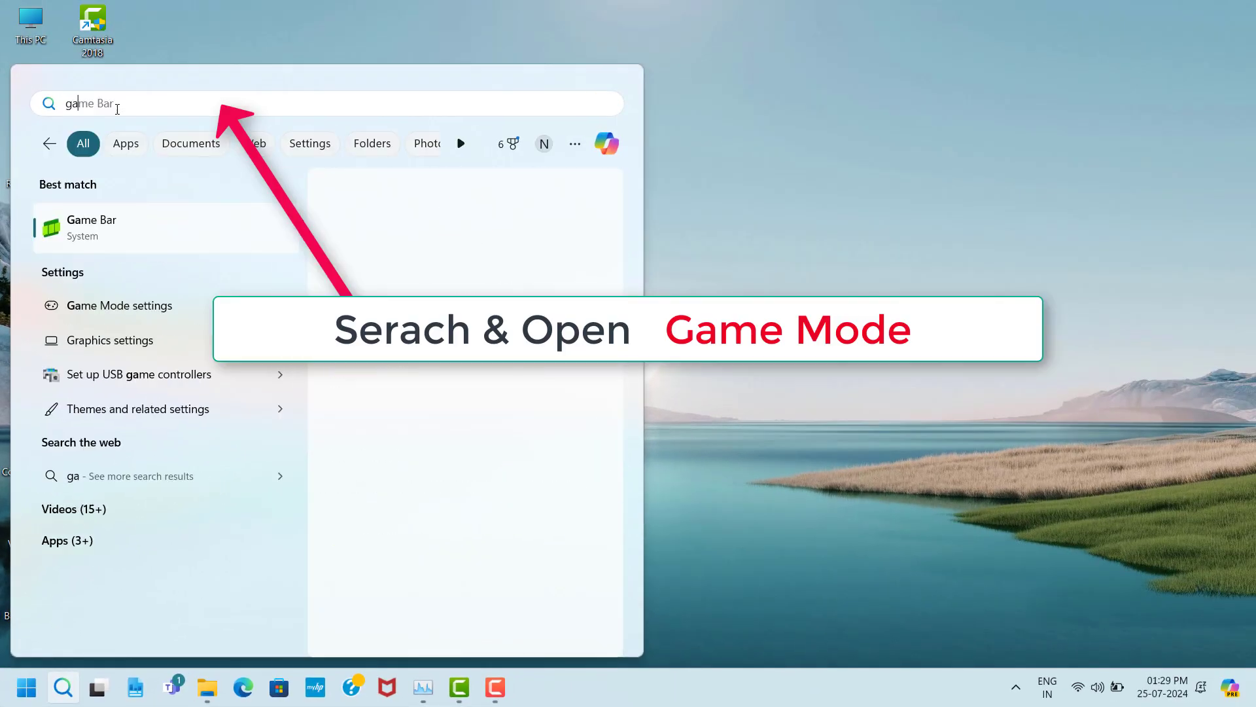
{"action": "type", "text": "me m"}
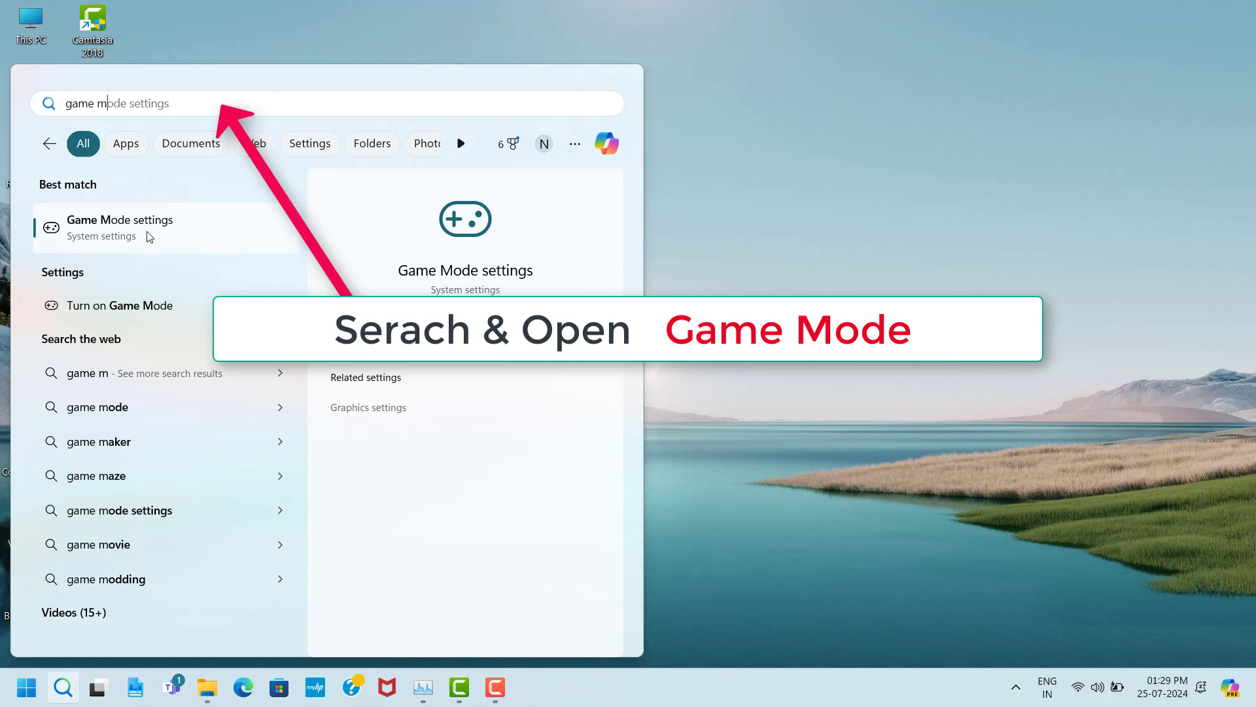
{"action": "left_click", "coordinate": [188, 233]}
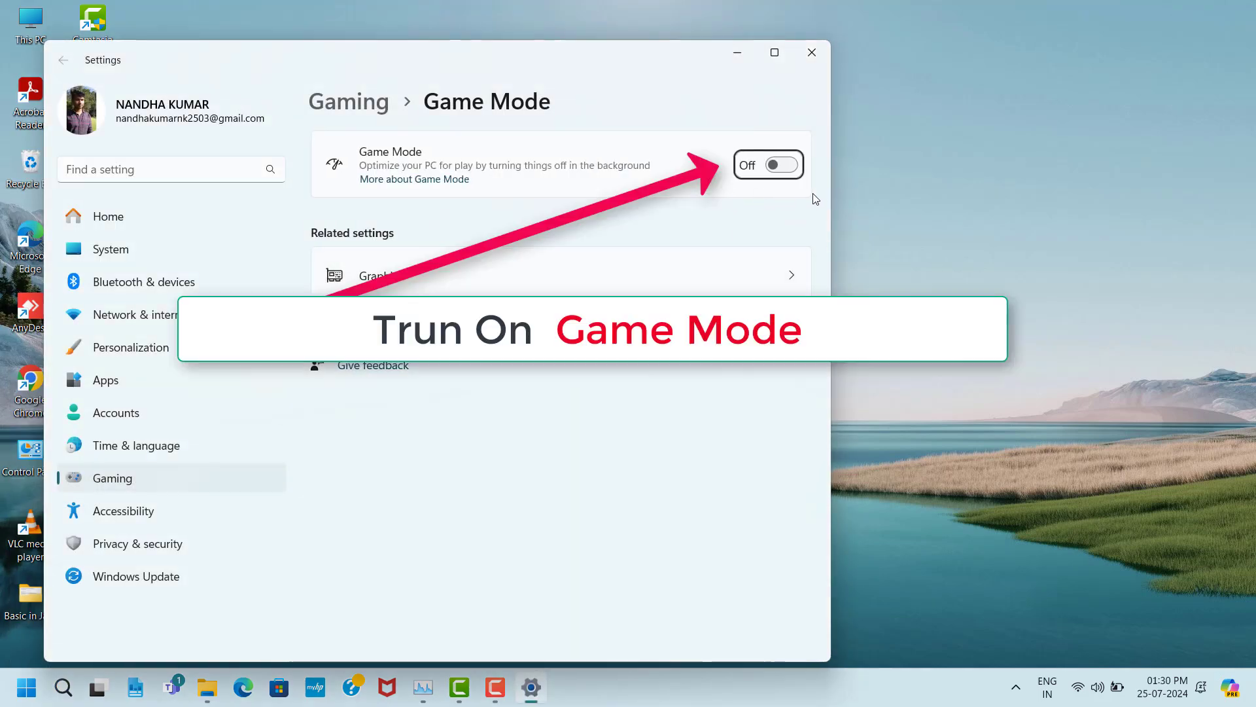
{"action": "left_click", "coordinate": [789, 167]}
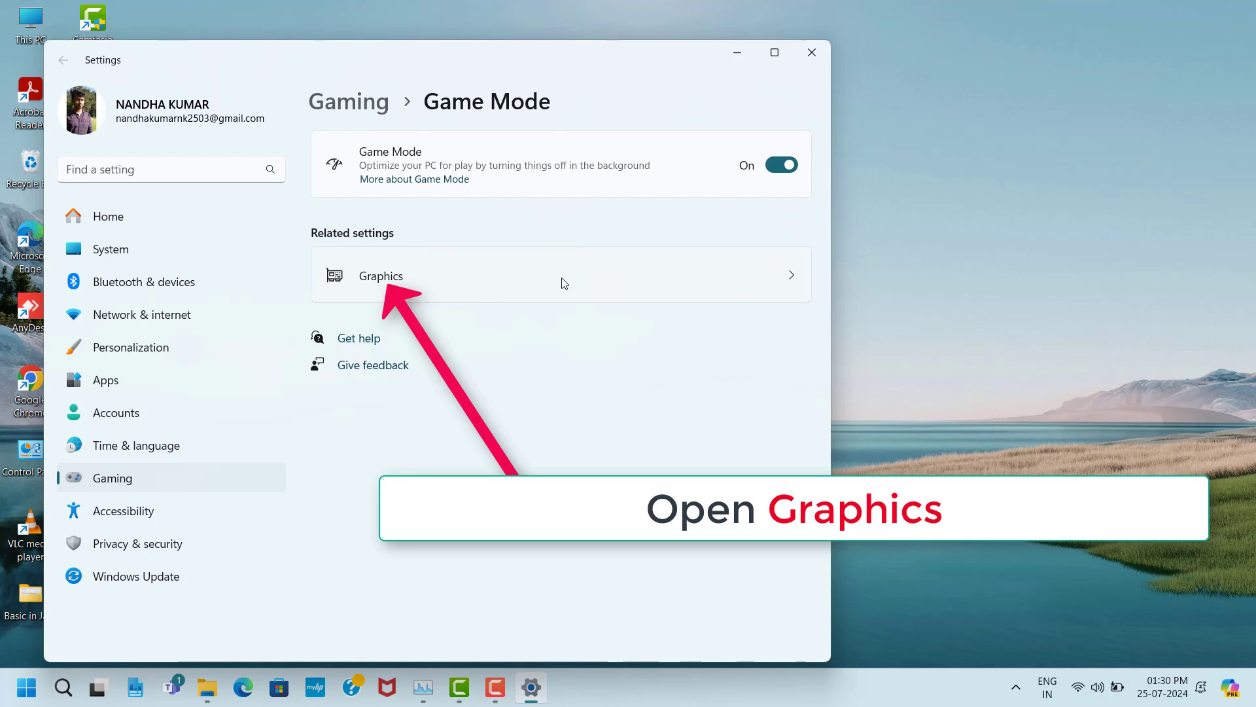
Open the default graphics settings from the related Graphics settings and turn on Optimizations for windowed games.
{"action": "left_click", "coordinate": [516, 285]}
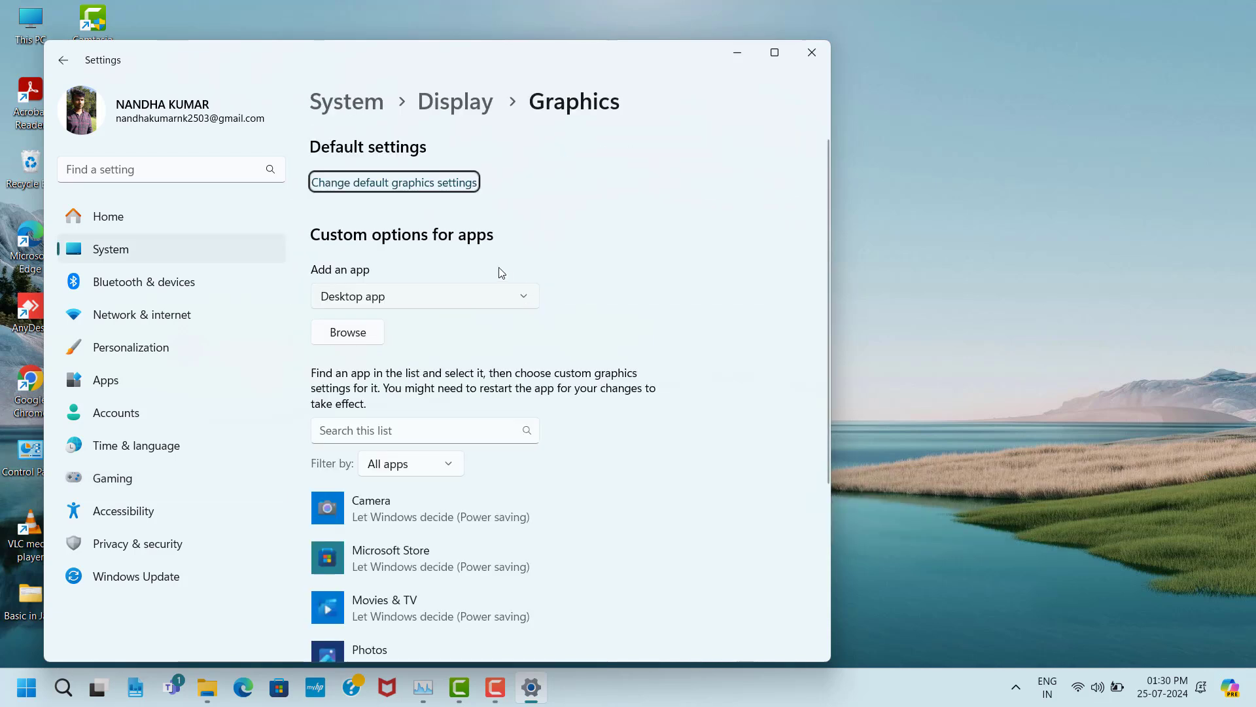
{"action": "left_click", "coordinate": [332, 183]}
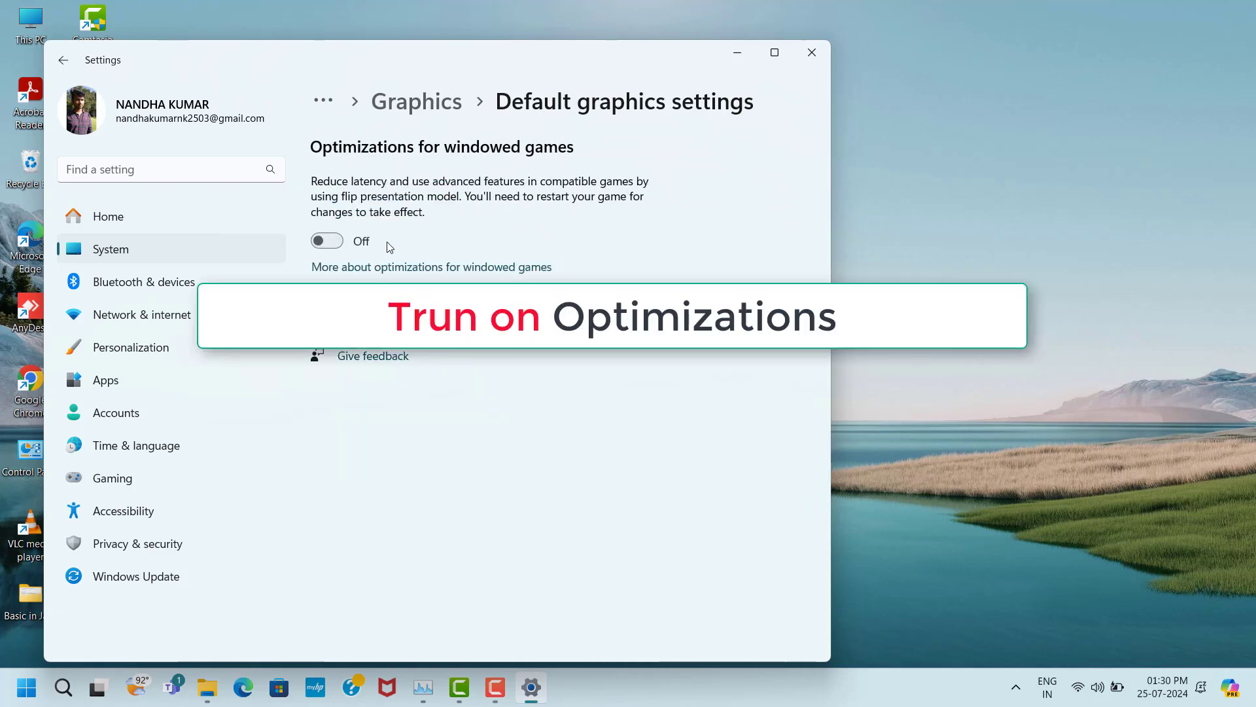
{"action": "left_click", "coordinate": [338, 246]}
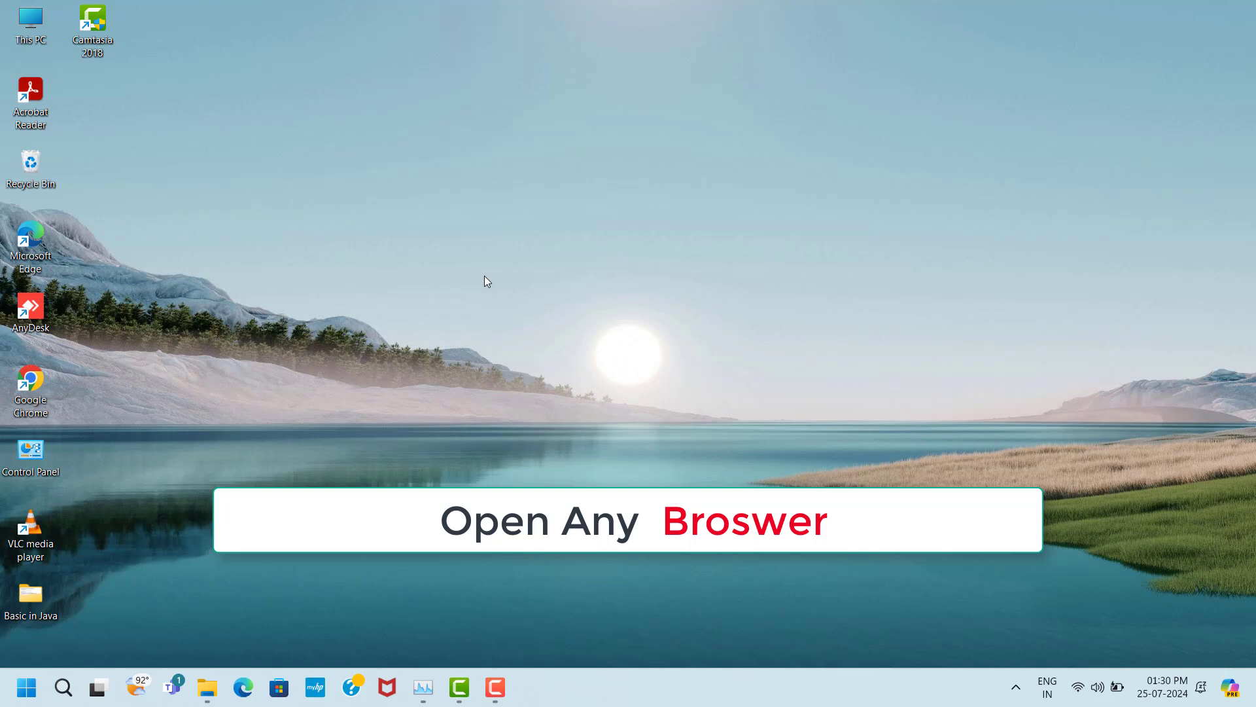
Open Google Chrome and search Google for "directx setup".
{"action": "double_click", "coordinate": [46, 387]}
{"action": "left_click", "coordinate": [449, 361]}
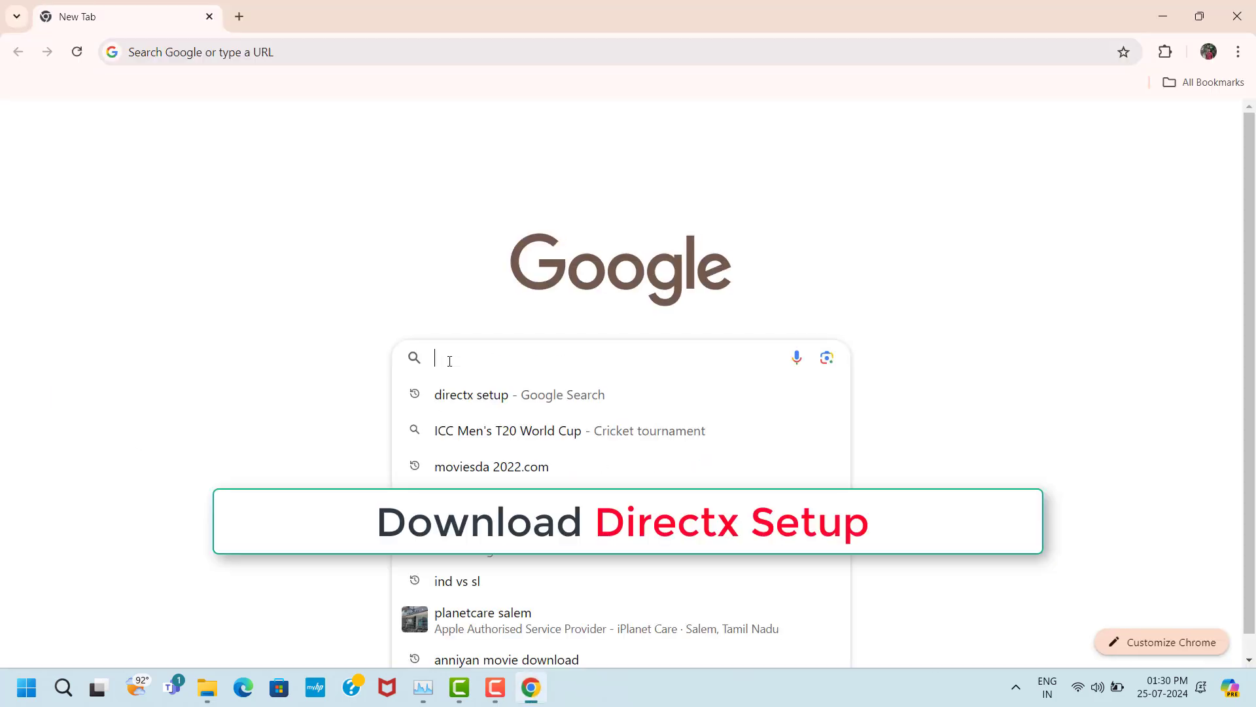
{"action": "type", "text": "directx setup"}
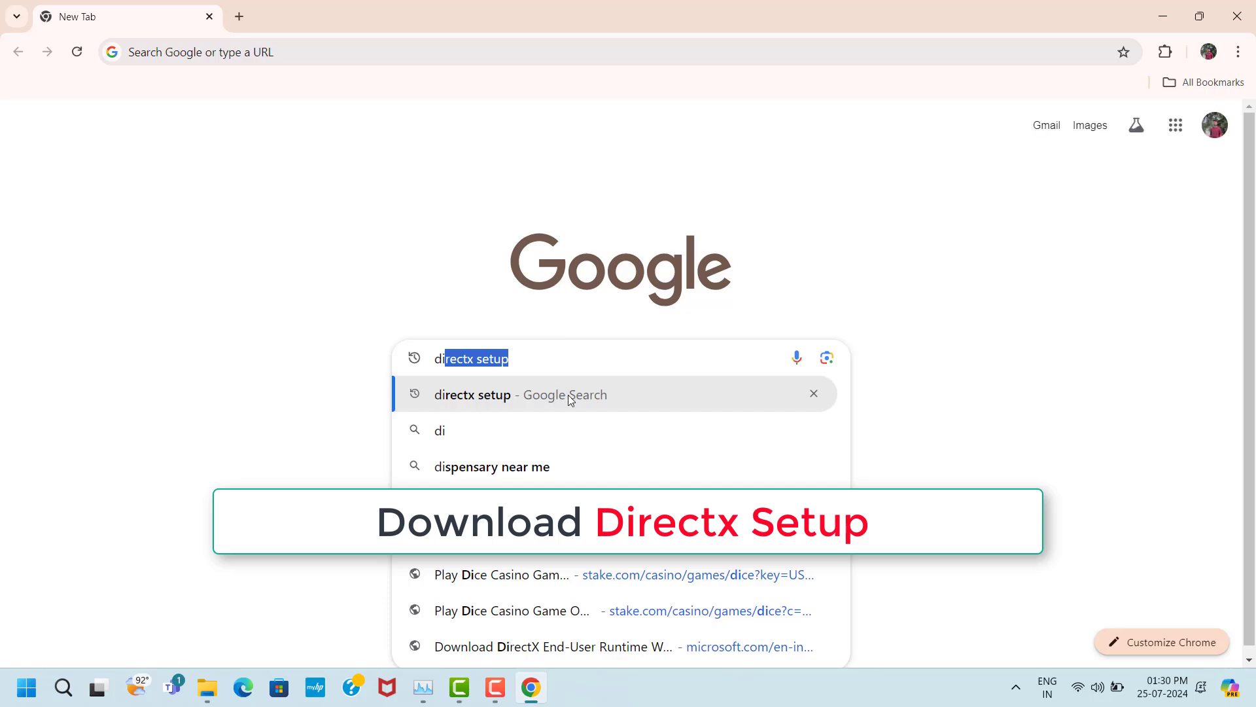
{"action": "left_click", "coordinate": [508, 400]}
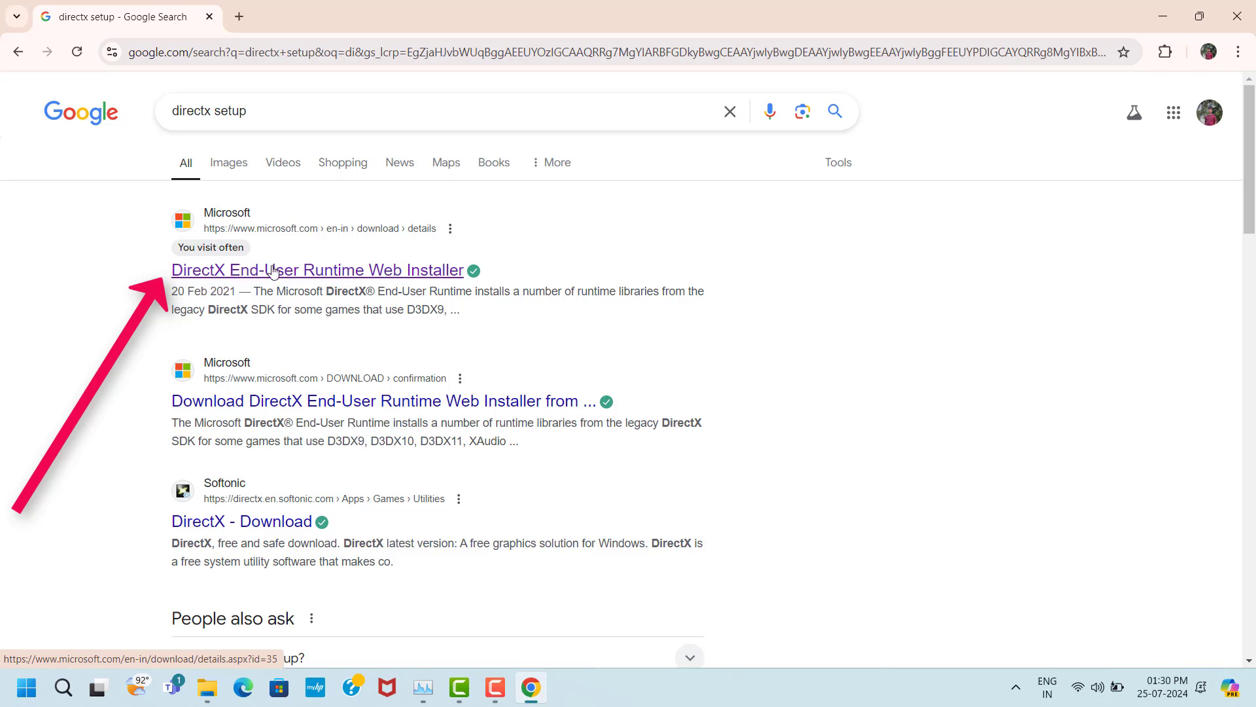
Open Microsoft's DirectX End-User Runtime Web Installer page and download the installer in English.
{"action": "left_click", "coordinate": [305, 276]}
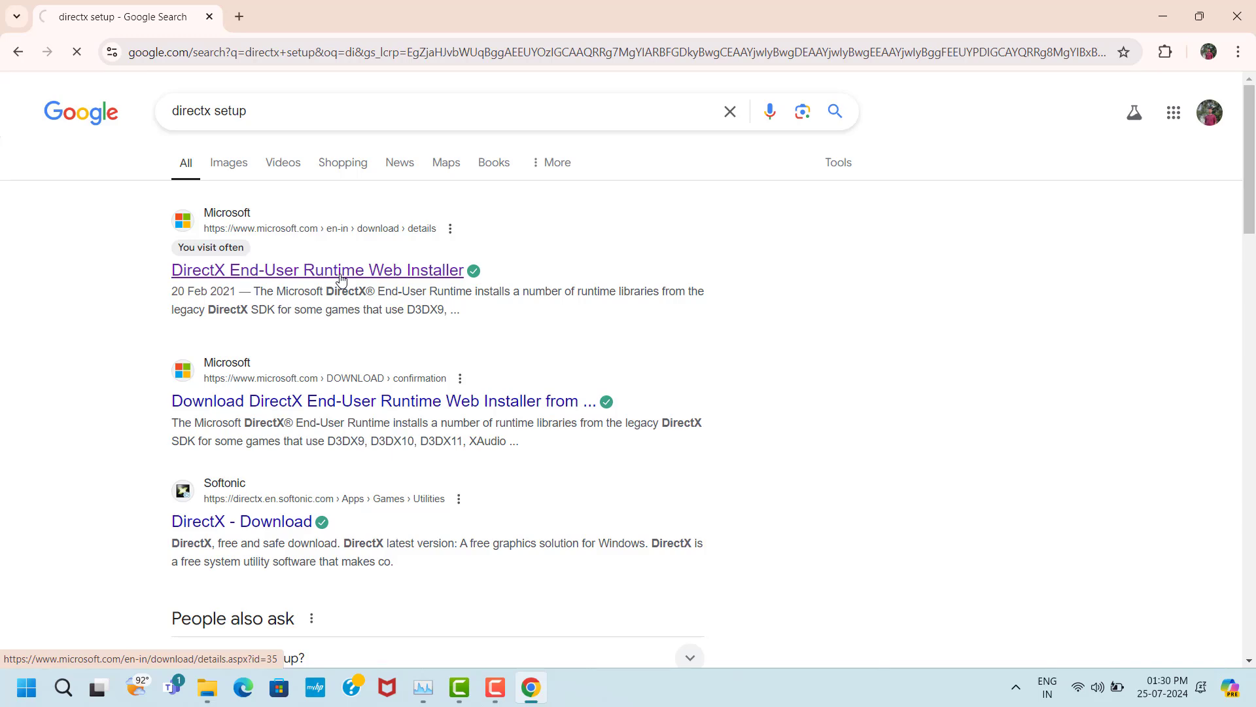
{"action": "scroll", "coordinate": [505, 303], "scroll_direction": "down", "scroll_amount": 5}
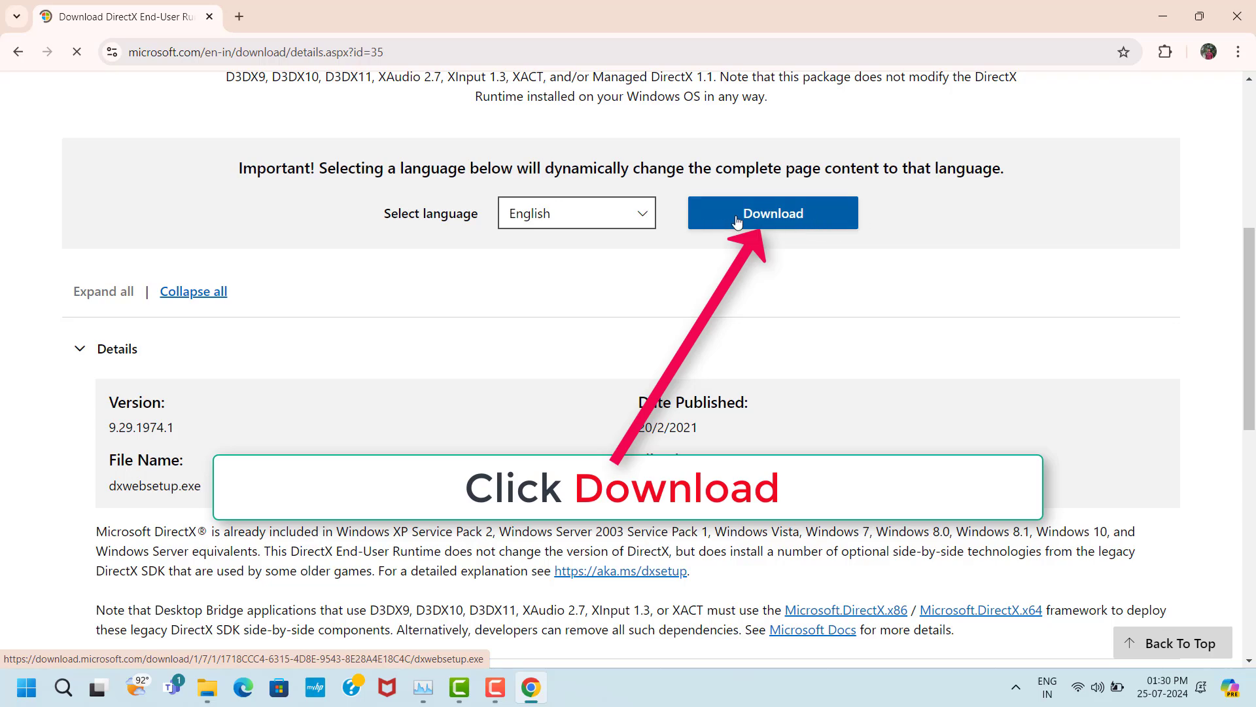
{"action": "left_click", "coordinate": [812, 214]}
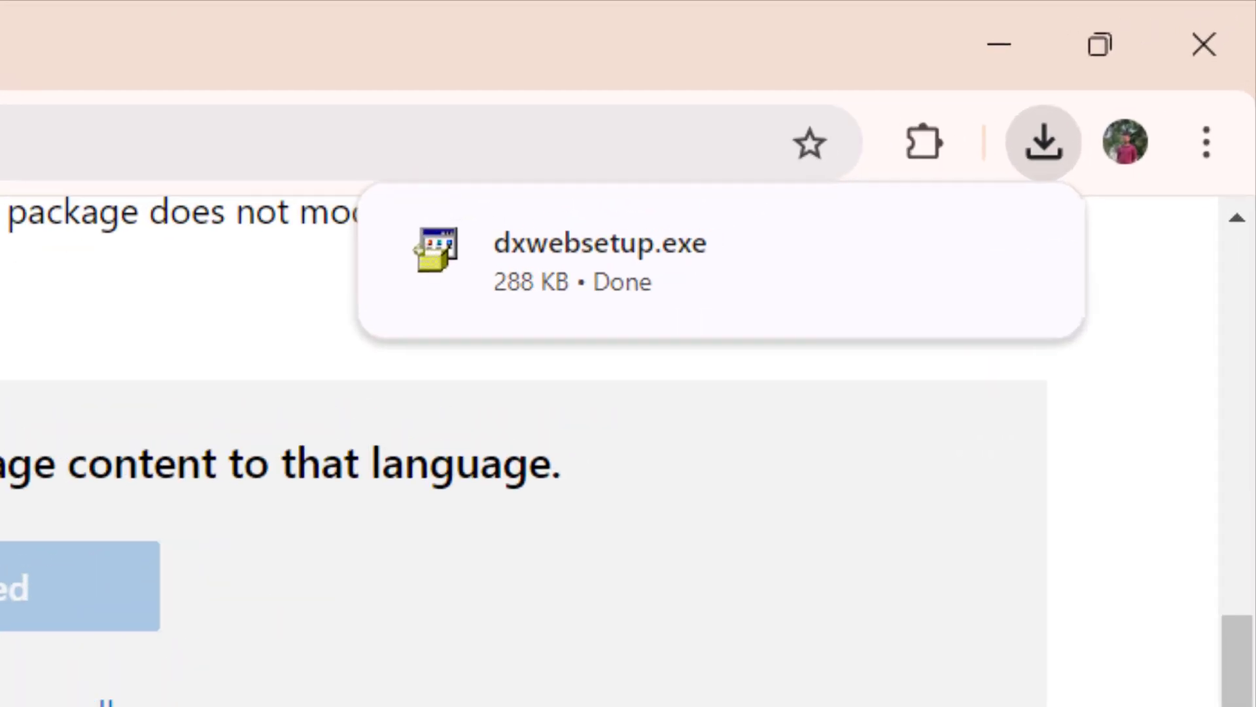
Launch the downloaded dxwebsetup.exe, accept the license agreement and proceed through the DirectX setup wizard.
{"action": "left_click", "coordinate": [1009, 256]}
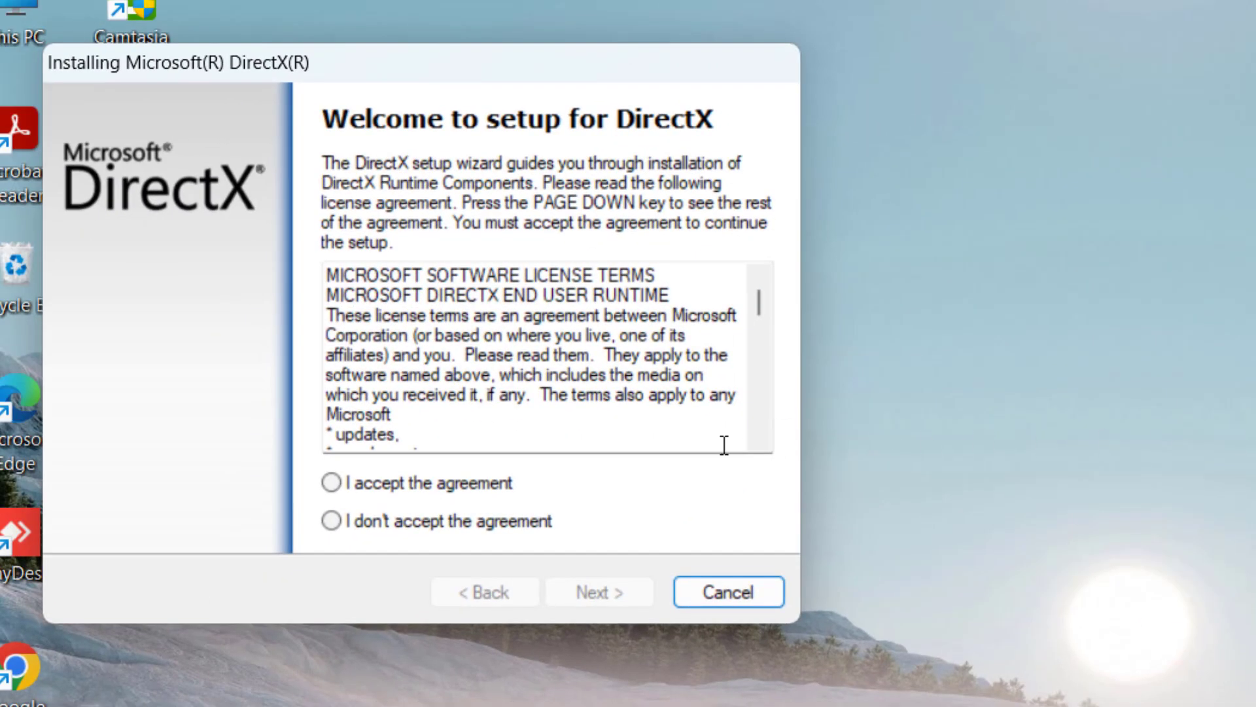
{"action": "left_click", "coordinate": [333, 488]}
{"action": "left_click", "coordinate": [603, 598]}
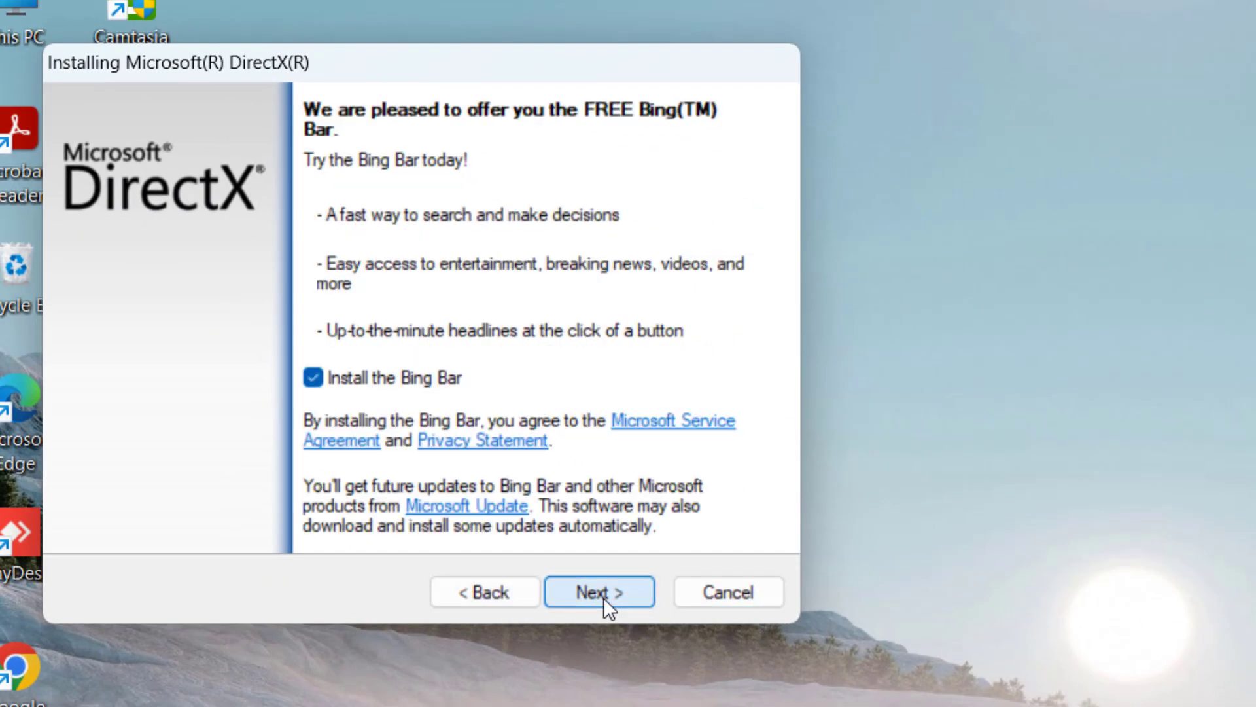
{"action": "left_click", "coordinate": [604, 598]}
{"action": "left_click", "coordinate": [618, 592]}
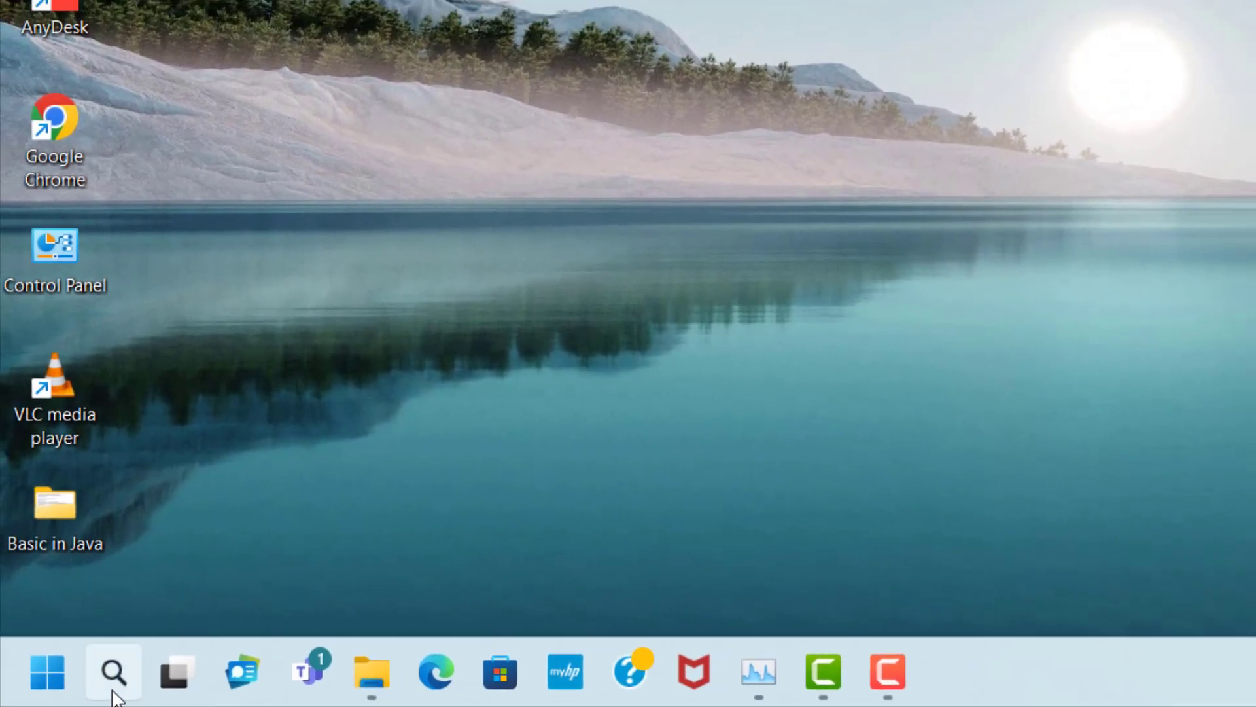
Search Windows for Device Manager, open it and expand the Display adapters category.
{"action": "left_click", "coordinate": [119, 694]}
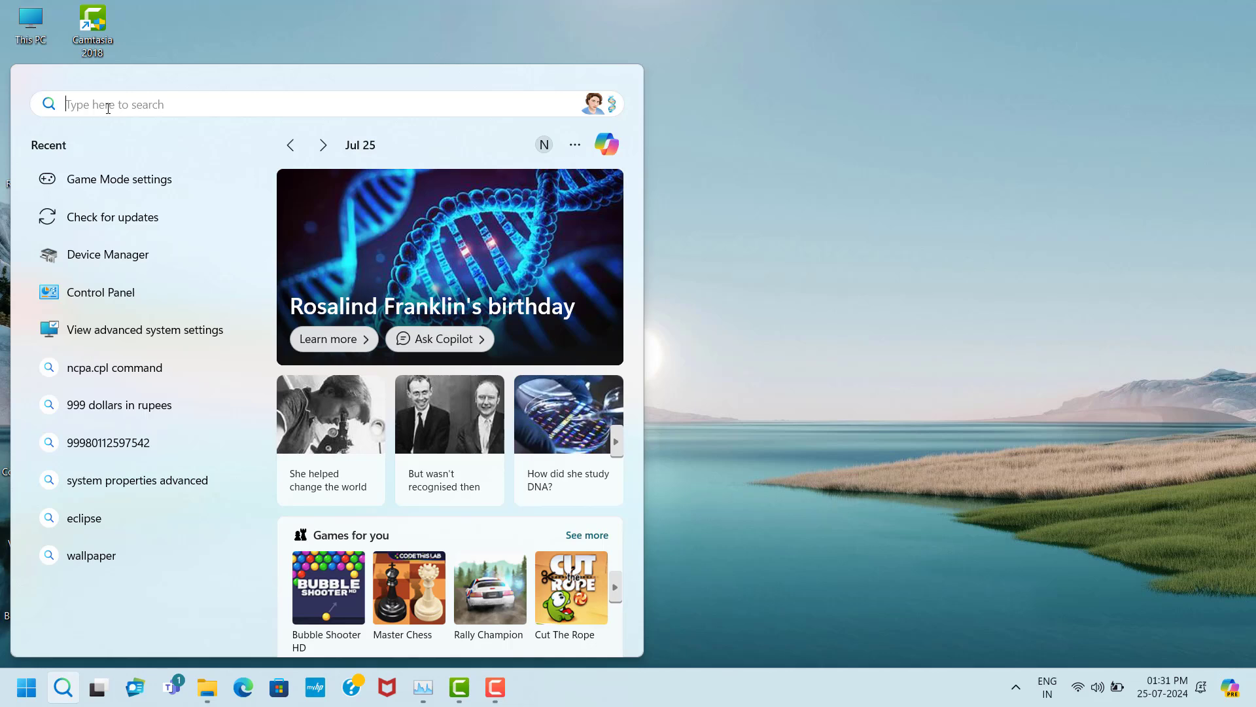
{"action": "type", "text": "dev"}
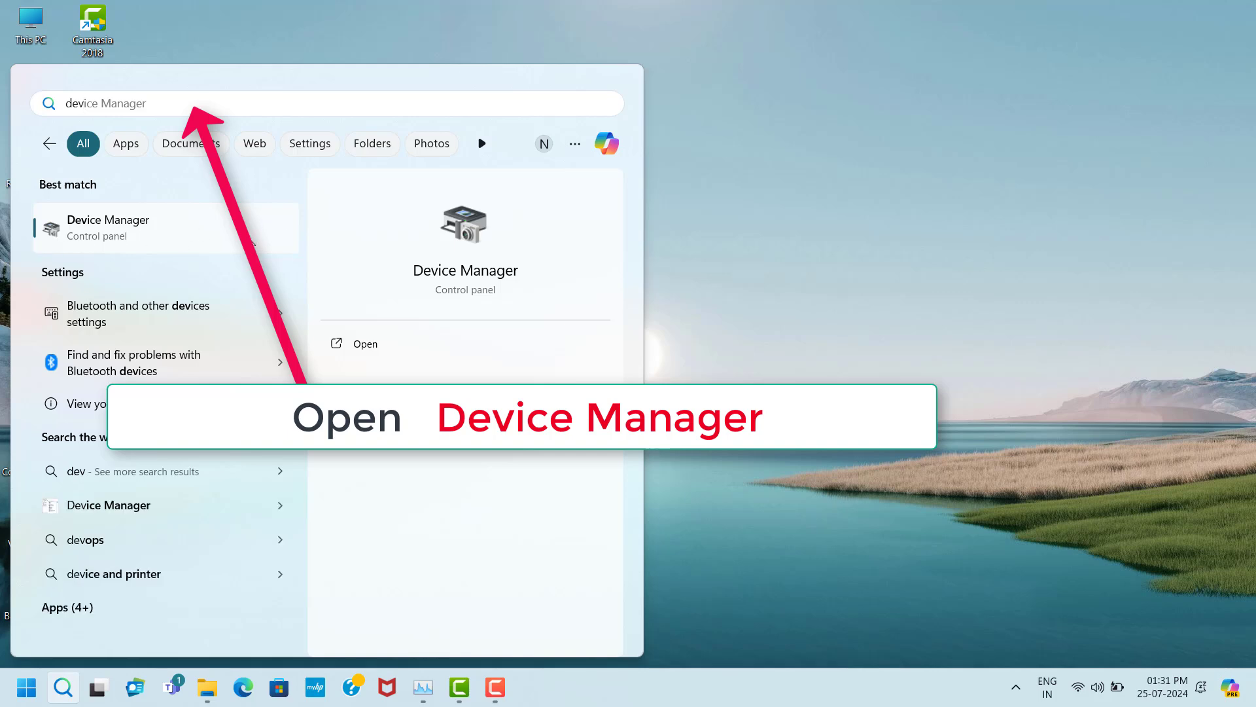
{"action": "left_click", "coordinate": [200, 247]}
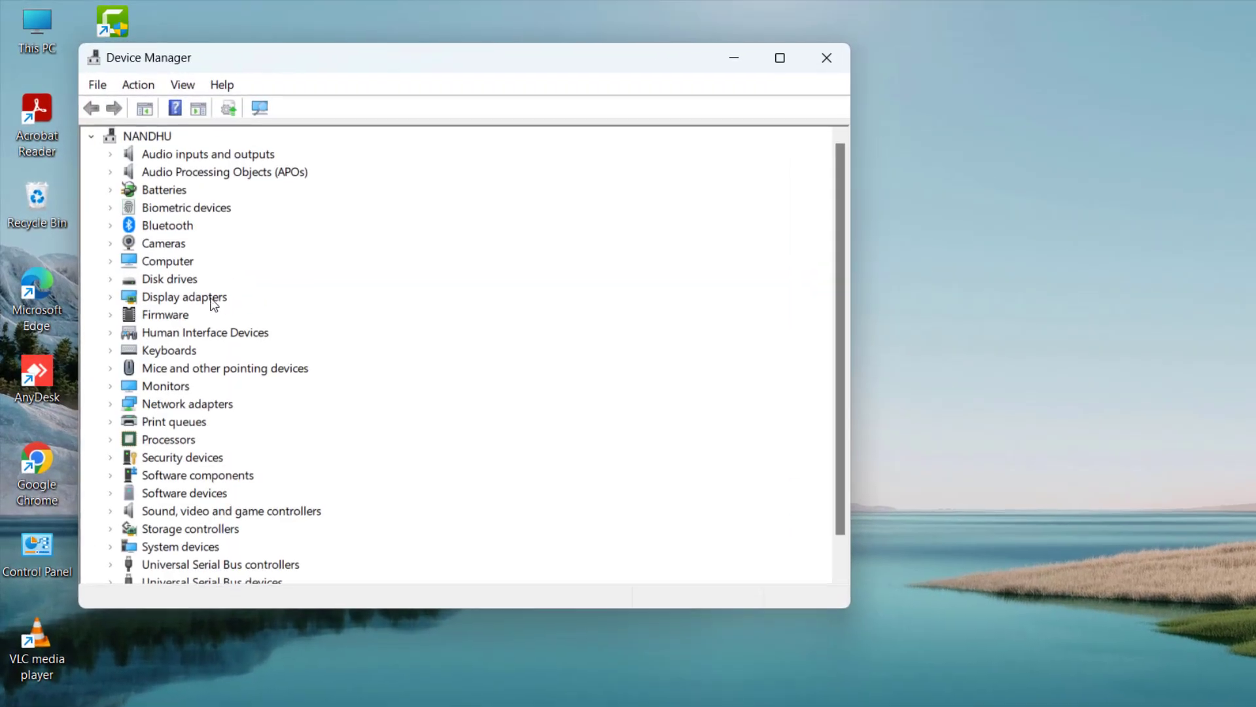
{"action": "left_click", "coordinate": [210, 267]}
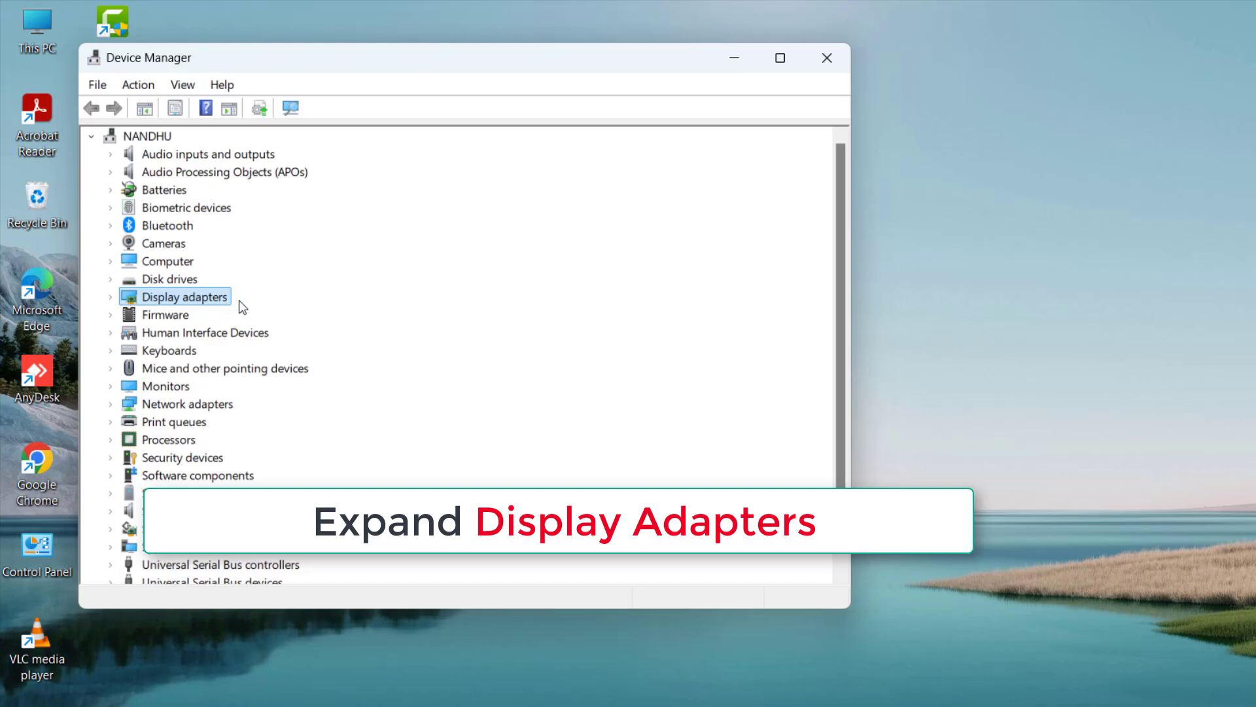
{"action": "left_click", "coordinate": [110, 298]}
Update the Intel(R) Iris(R) Xe Graphics driver manually by picking Intel(R) Iris(R) Xe Graphics from the computer's available drivers and installing it.
{"action": "left_click", "coordinate": [153, 316]}
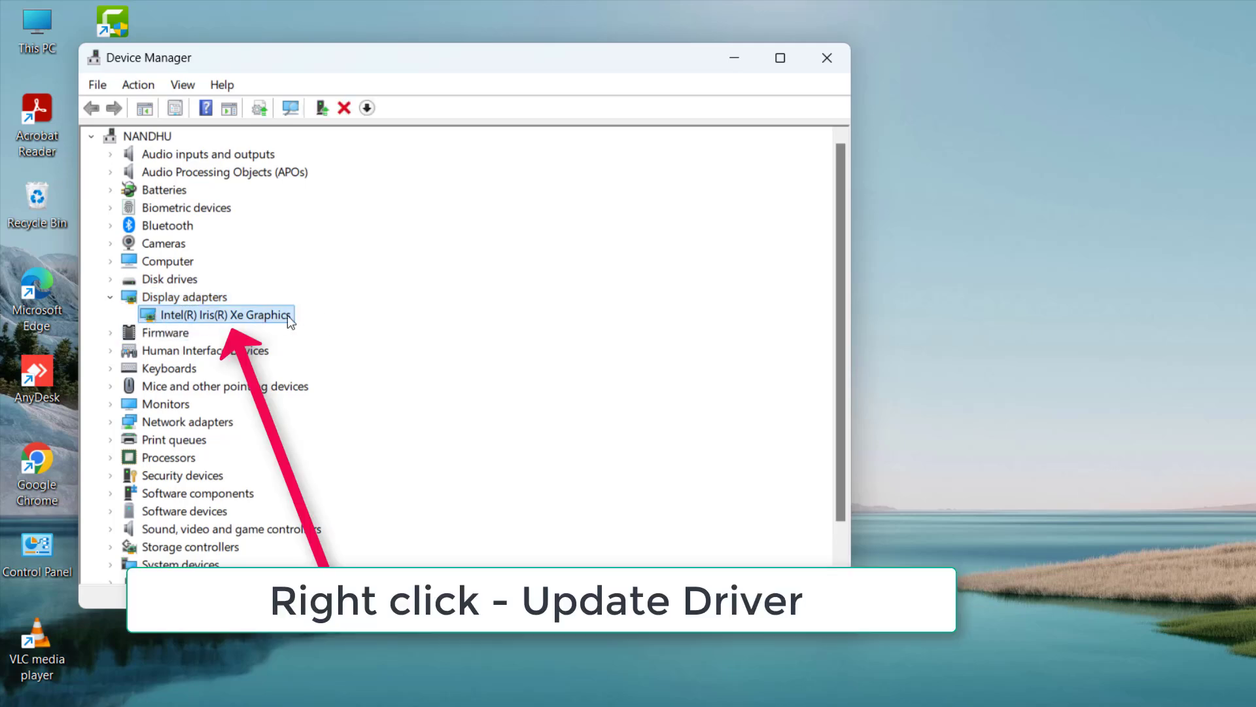
{"action": "right_click", "coordinate": [268, 318]}
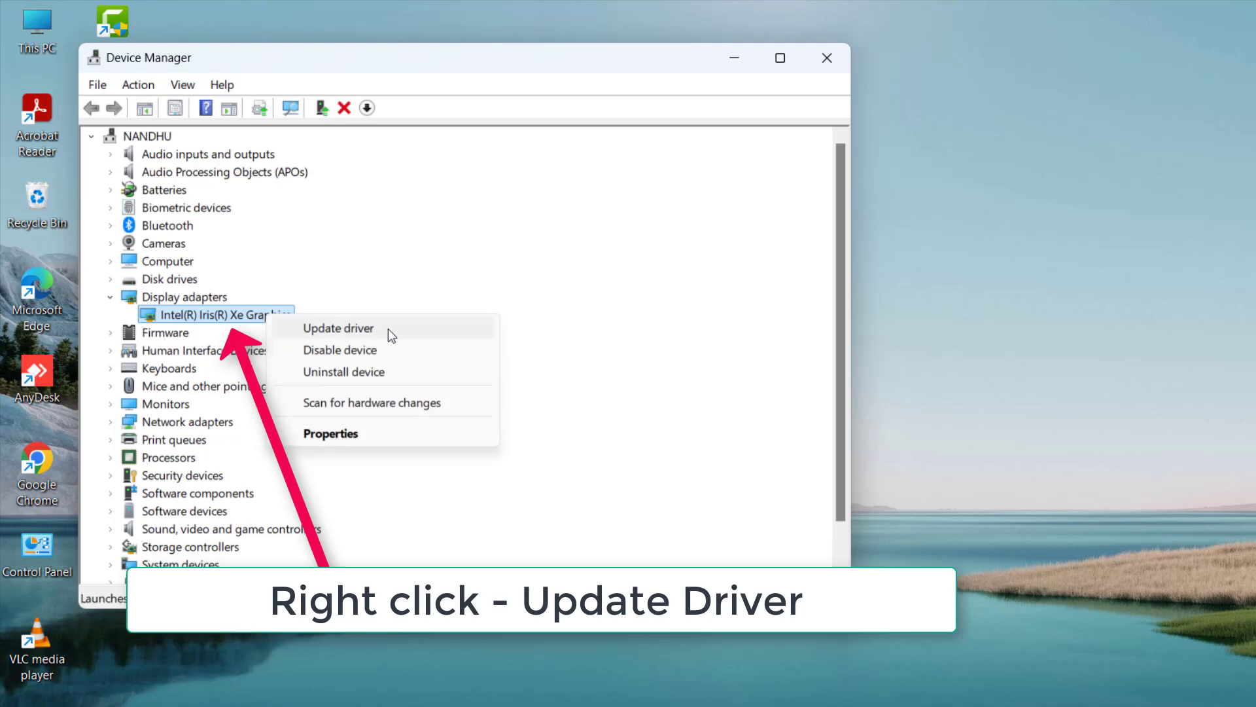
{"action": "left_click", "coordinate": [350, 333]}
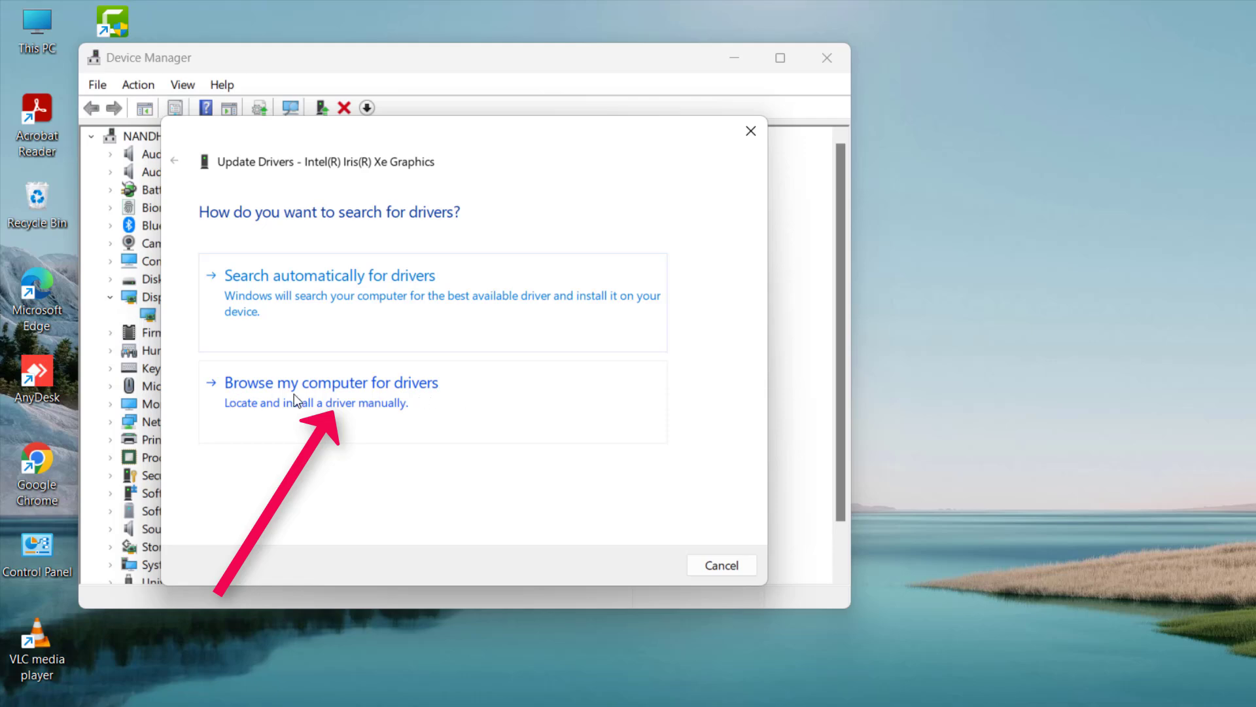
{"action": "left_click", "coordinate": [366, 389]}
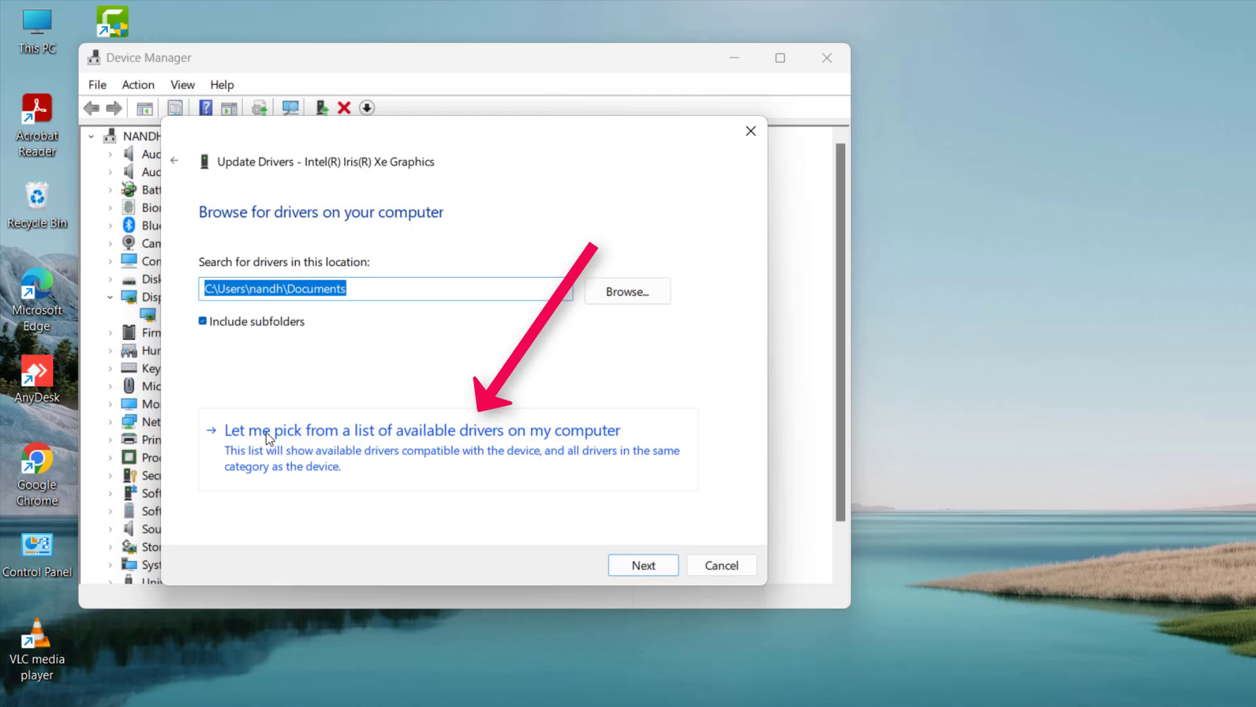
{"action": "left_click", "coordinate": [274, 437]}
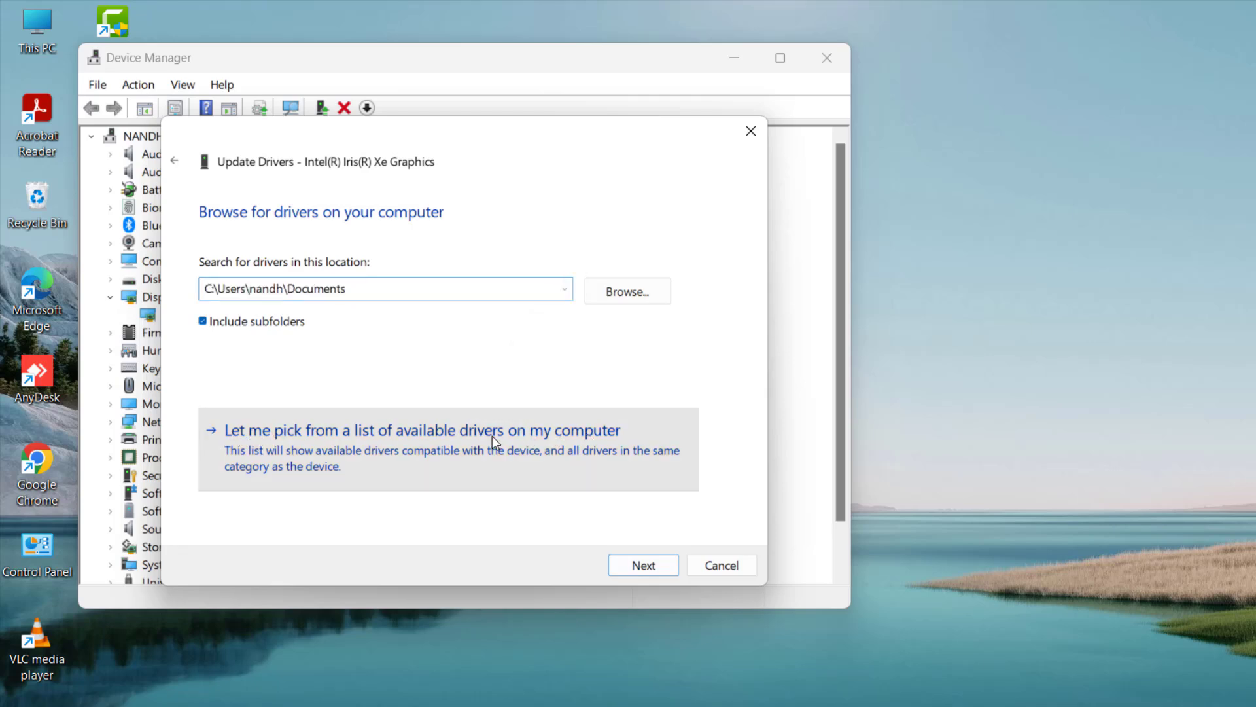
{"action": "left_click", "coordinate": [239, 392]}
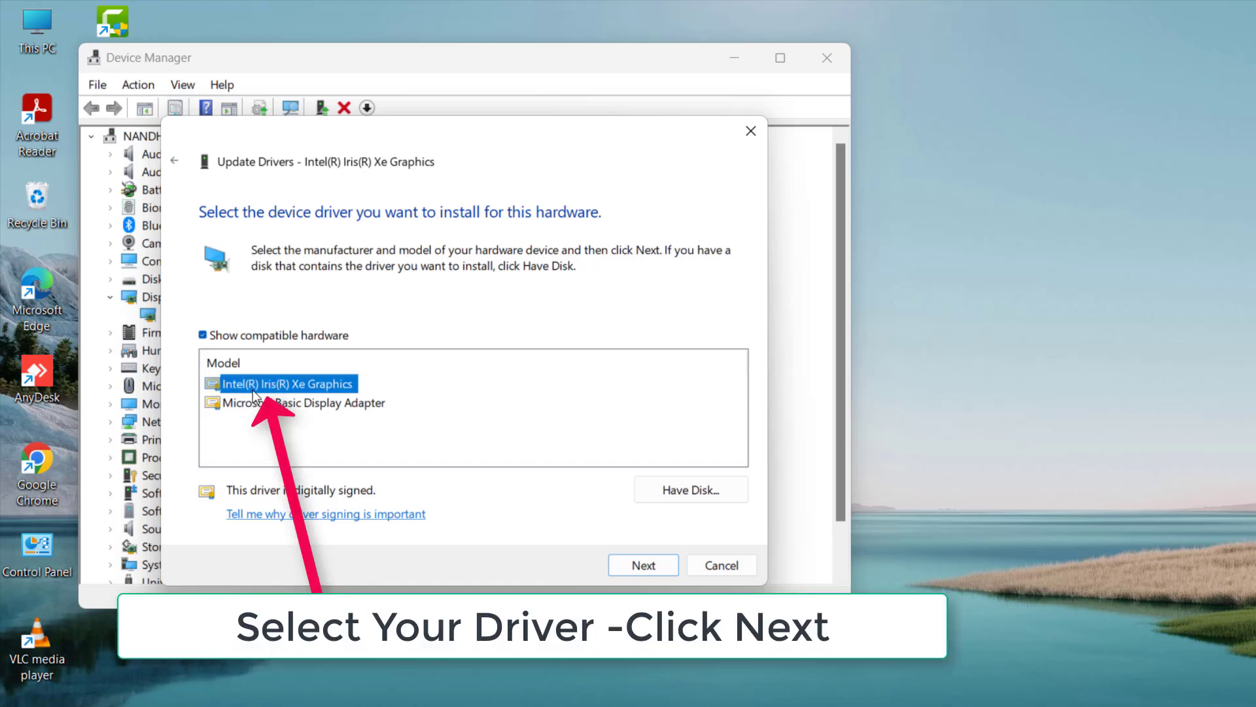
{"action": "left_click", "coordinate": [644, 567]}
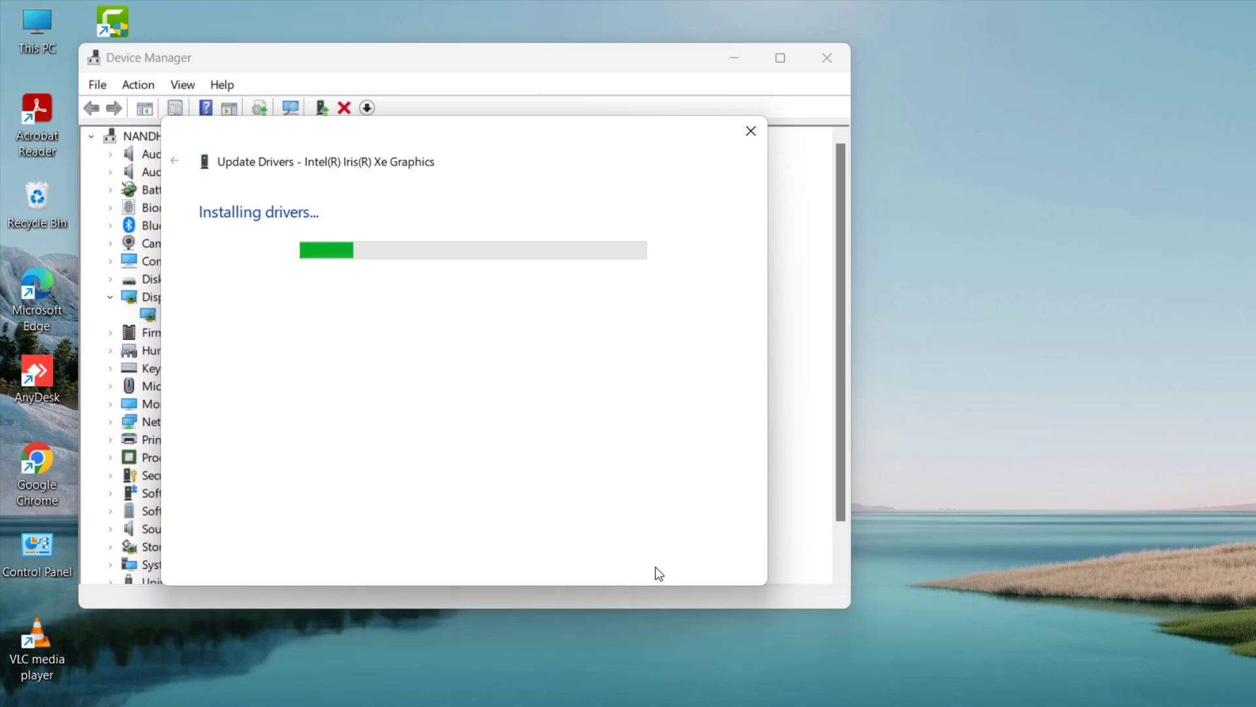